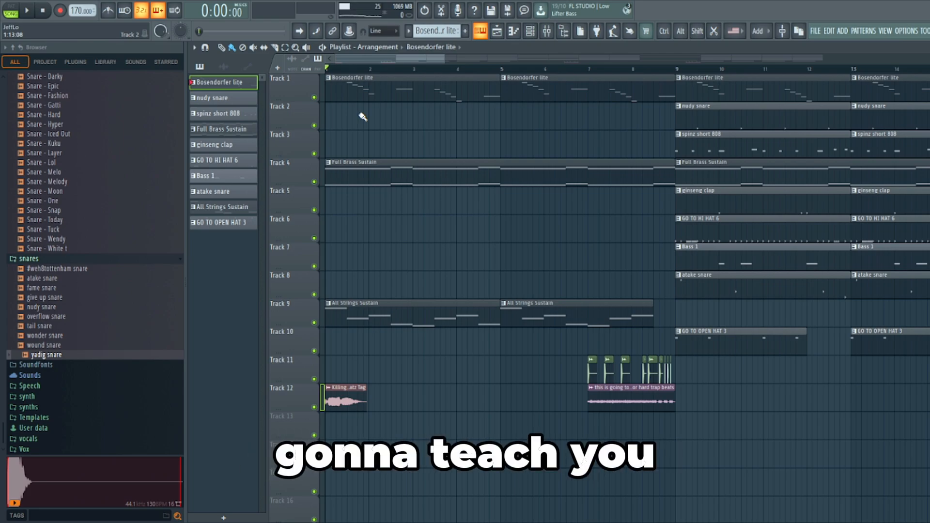
# - Examine the whole playlist arrangement, from the intro patterns on Track 1 through the later sections
pyautogui.keyDown('ctrl'); pyautogui.scroll(-6, 367, 144); pyautogui.keyUp('ctrl')
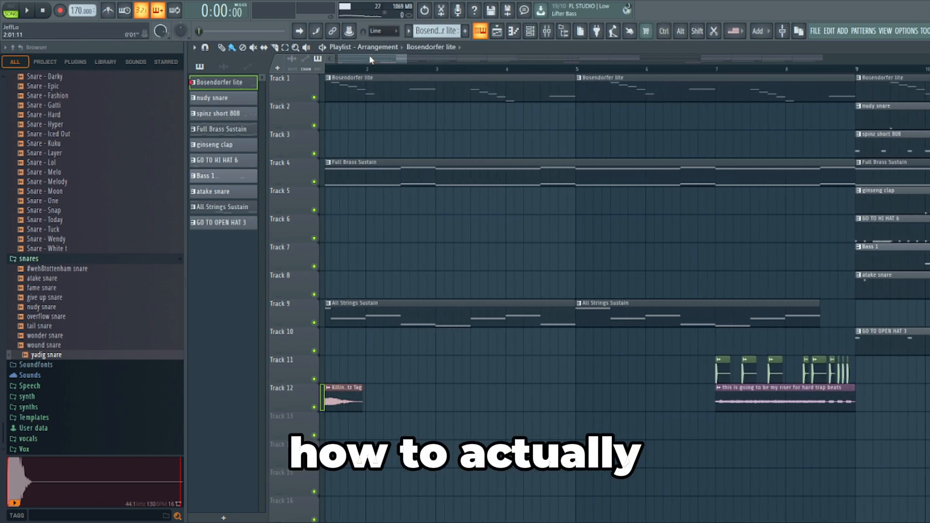
pyautogui.keyDown('ctrl'); pyautogui.scroll(-3, 392, 195); pyautogui.keyUp('ctrl')
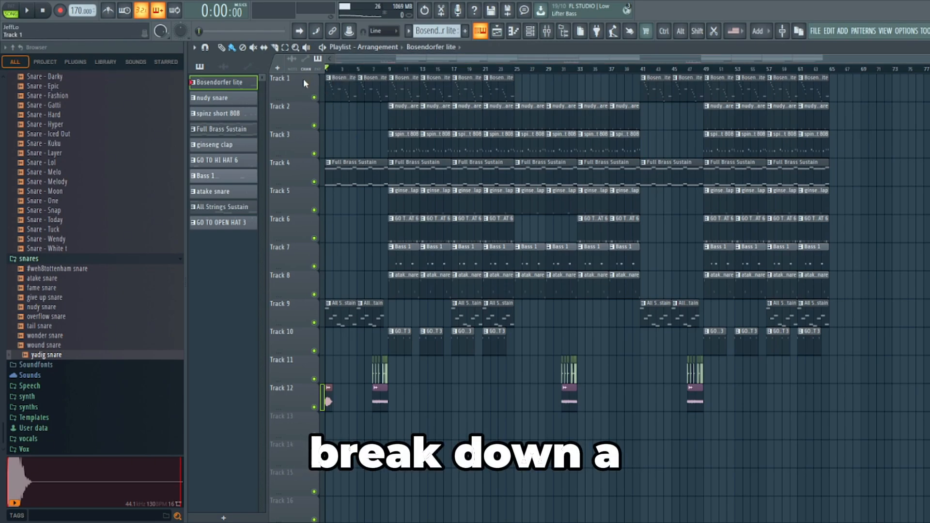
pyautogui.keyDown('ctrl'); pyautogui.scroll(3, 346, 145); pyautogui.keyUp('ctrl')
pyautogui.click(401, 68)
pyautogui.click(347, 68)
pyautogui.moveTo(378, 61); pyautogui.dragTo(310, 72)
pyautogui.keyDown('ctrl'); pyautogui.scroll(2, 372, 78); pyautogui.keyUp('ctrl')
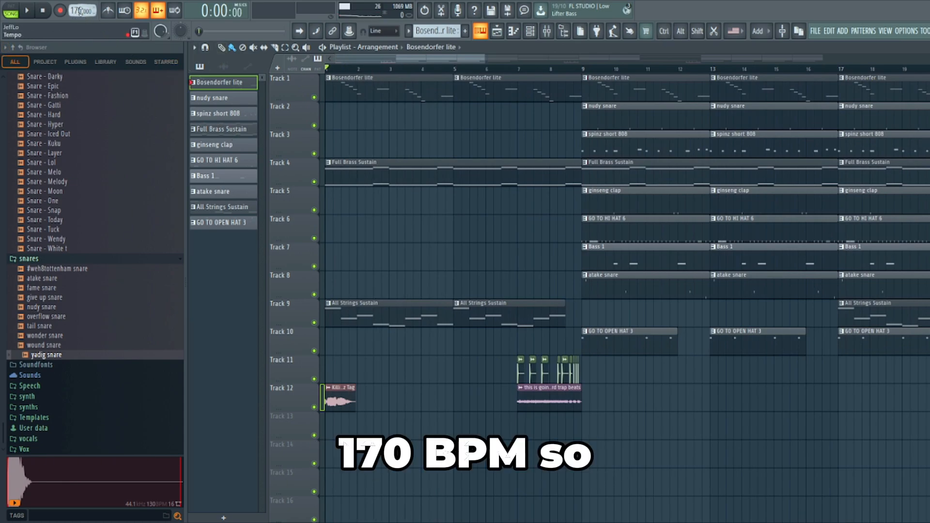
# - Open the first Bosendorfer lite pattern on Track 1 in the piano roll and view its melody notes
pyautogui.doubleClick(361, 90)
pyautogui.scroll(2, 379, 200)
pyautogui.scroll(1, 368, 218)
pyautogui.scroll(-1, 364, 237)
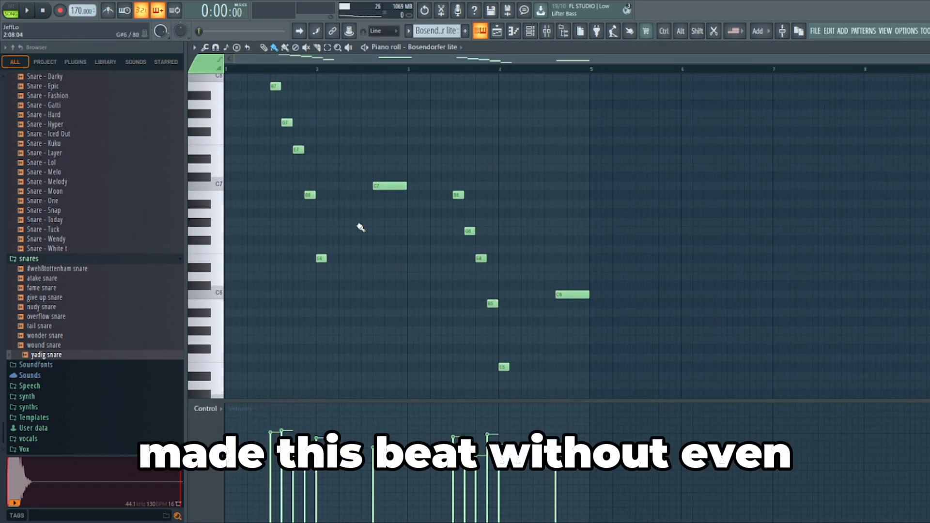
# - View the Bosendorfer lite channel's FLEX preset and its mixer insert, and return to the piano roll
pyautogui.click(530, 30)
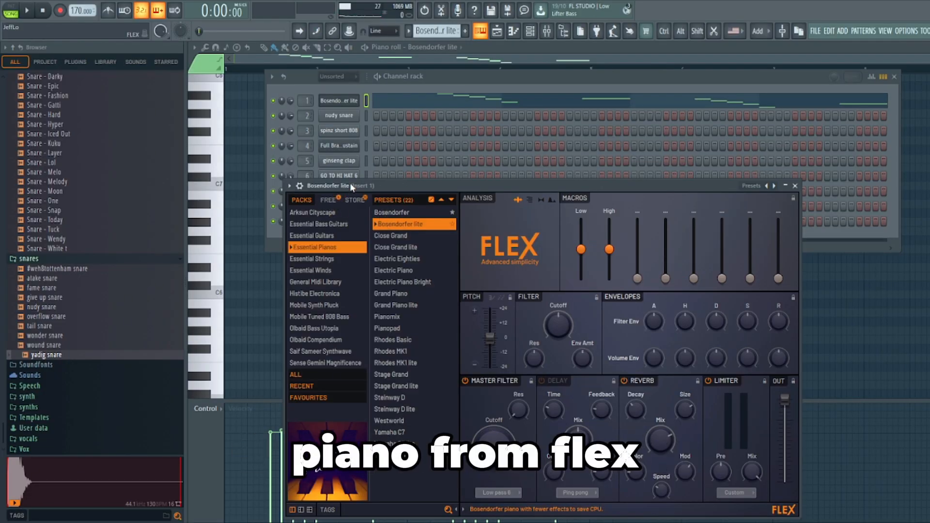
pyautogui.click(547, 33)
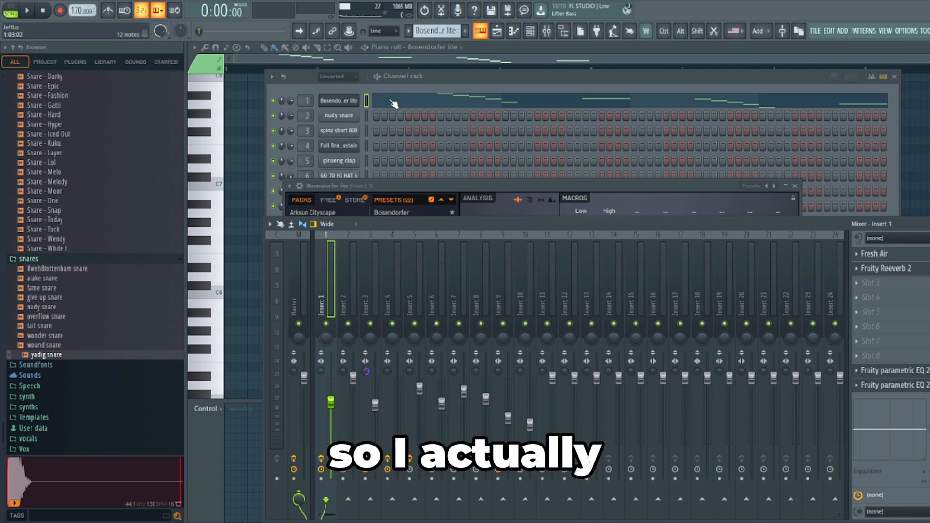
pyautogui.click(421, 62)
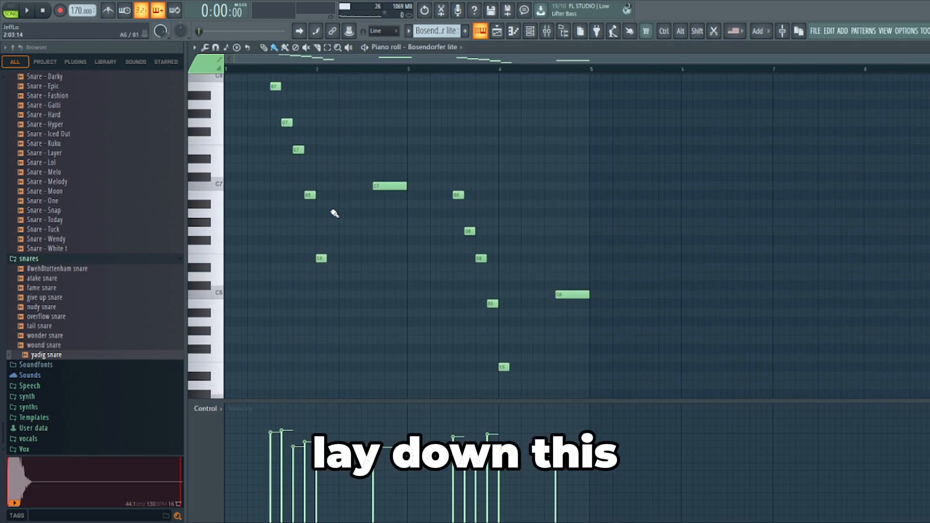
# - Play back the Bosendorfer lite melody in the piano roll and stop it after listening
pyautogui.scroll(2, 343, 183)
pyautogui.press('space')
pyautogui.scroll(-6, 430, 210)
pyautogui.scroll(2, 459, 216)
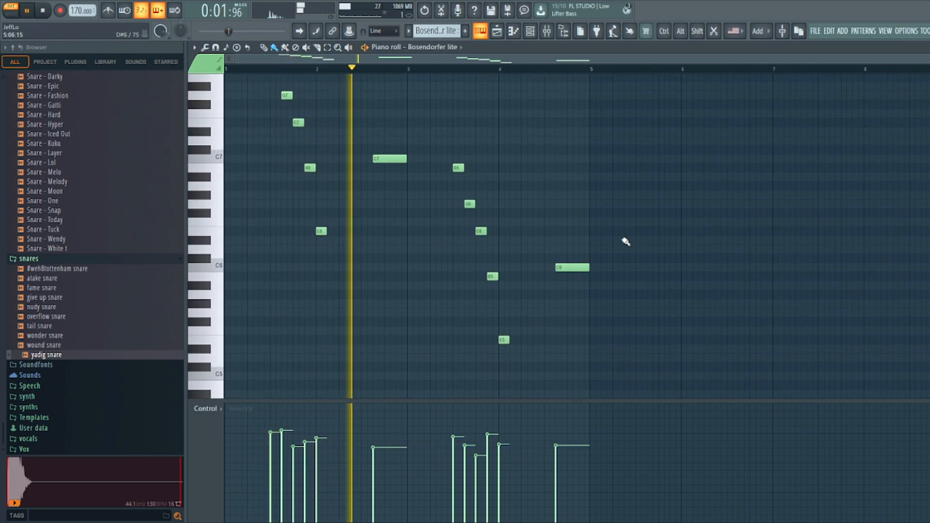
pyautogui.scroll(2, 630, 243)
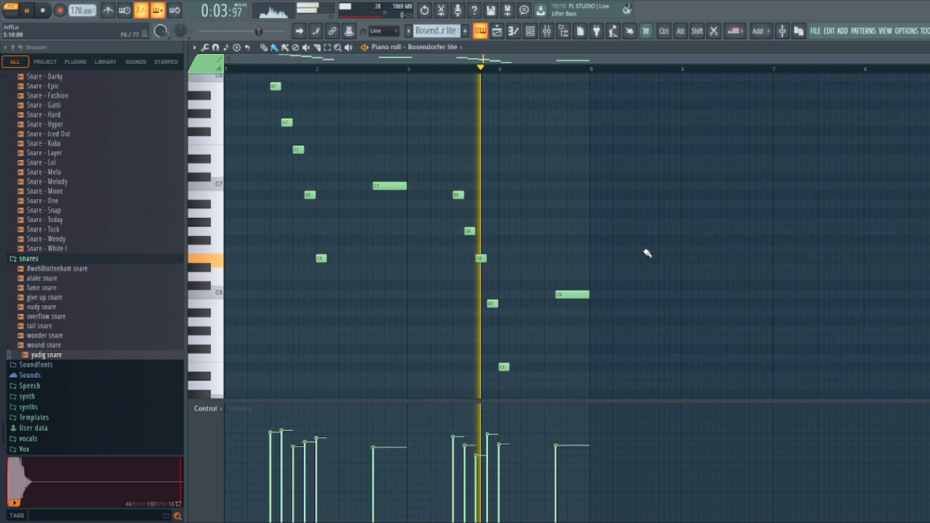
pyautogui.press('space')
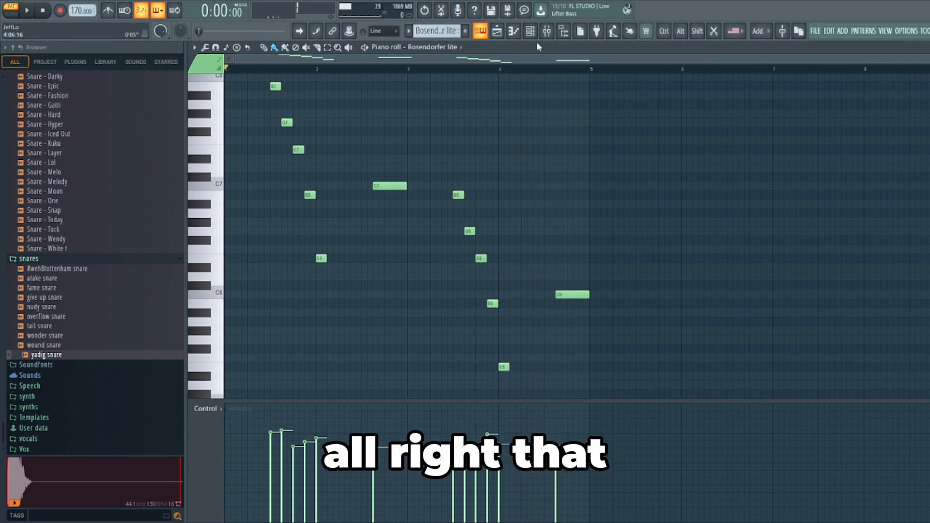
# - Inspect the Fresh Air, Fruity Reeverb 2 and Fruity parametric EQ 2 effects on Insert 1, returning to the piano melody
pyautogui.click(546, 31)
pyautogui.click(530, 31)
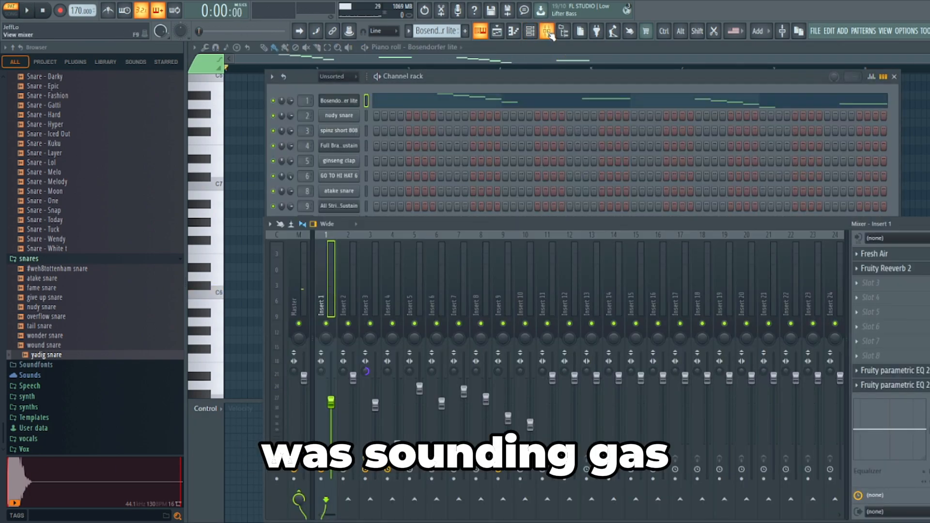
pyautogui.click(874, 253)
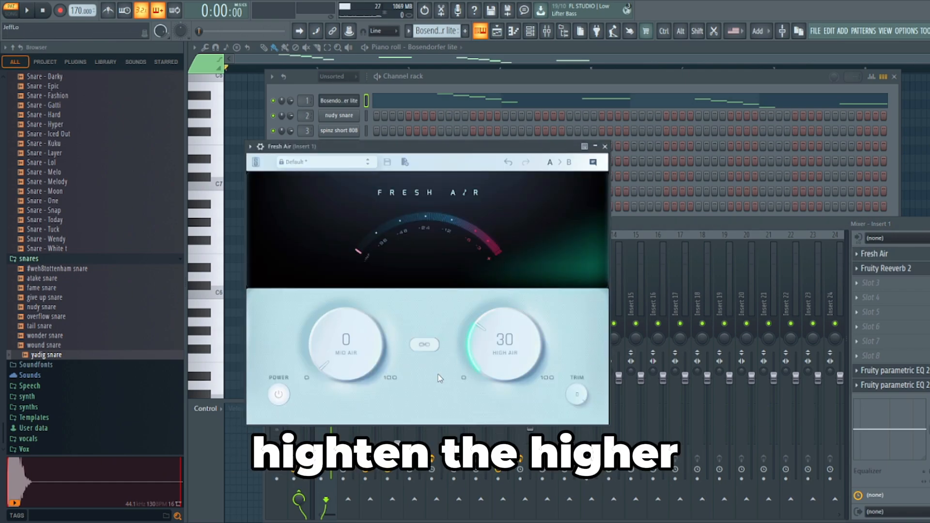
pyautogui.click(881, 269)
pyautogui.click(897, 371)
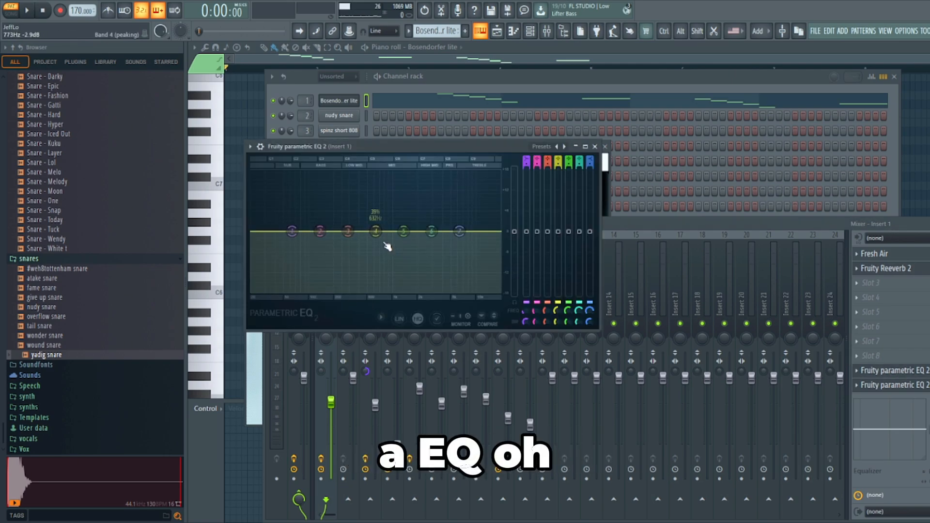
pyautogui.click(867, 371)
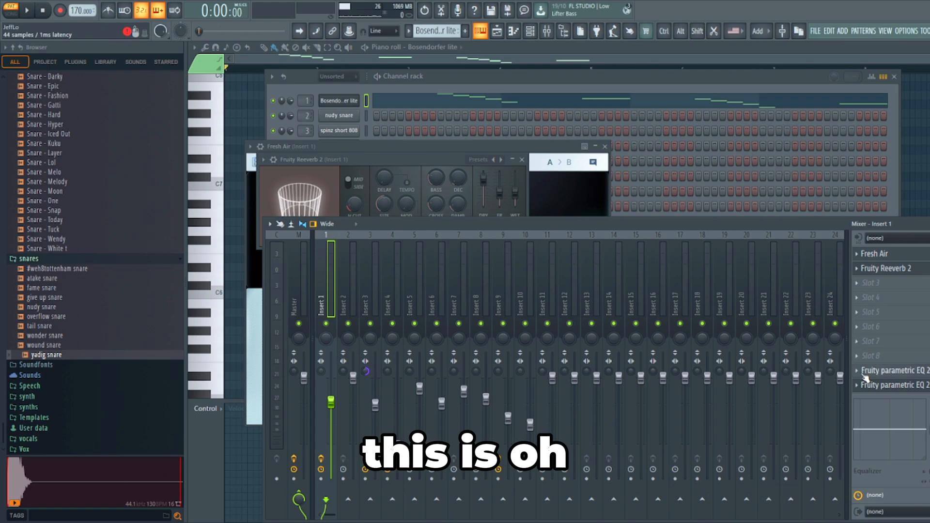
pyautogui.click(859, 371)
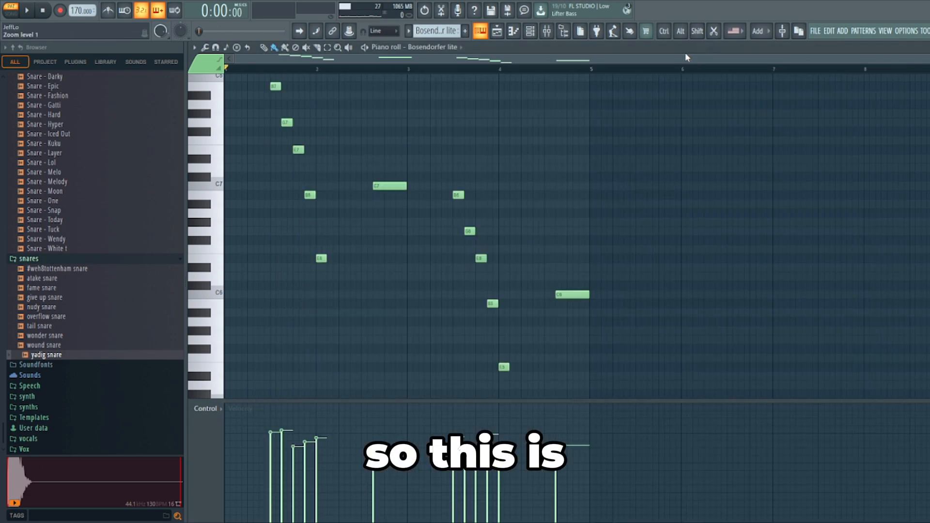
pyautogui.click(704, 55)
pyautogui.scroll(1, 523, 132)
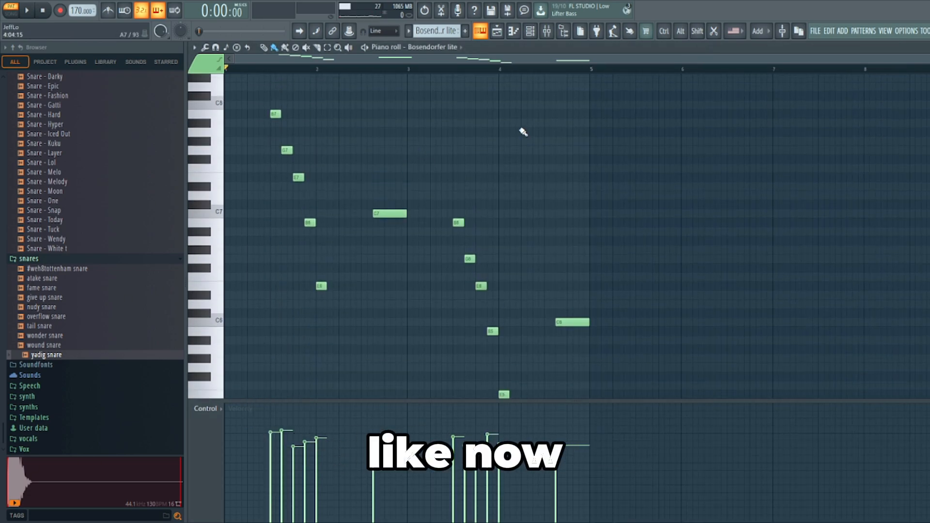
# - Open the Full Brass Sustain pattern on Track 4 in the piano roll and view its notes
pyautogui.click(510, 33)
pyautogui.scroll(-2, 436, 201)
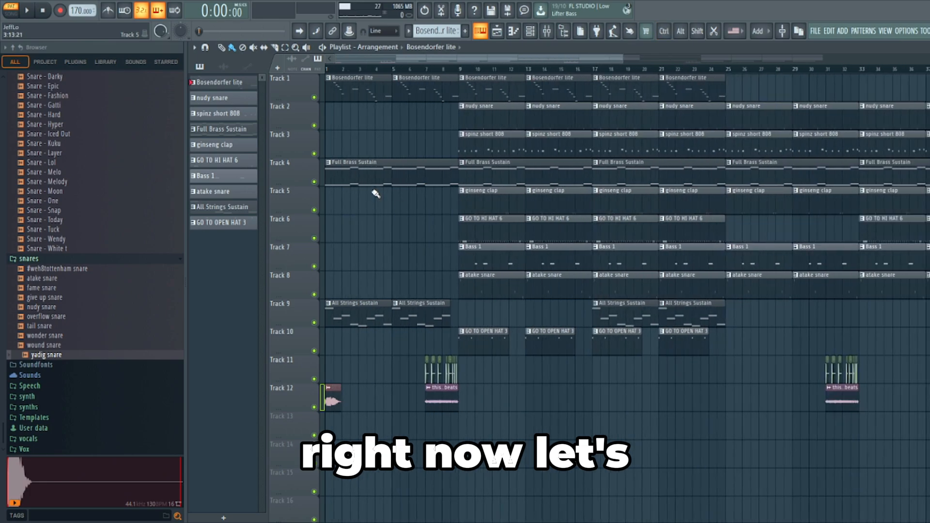
pyautogui.doubleClick(373, 178)
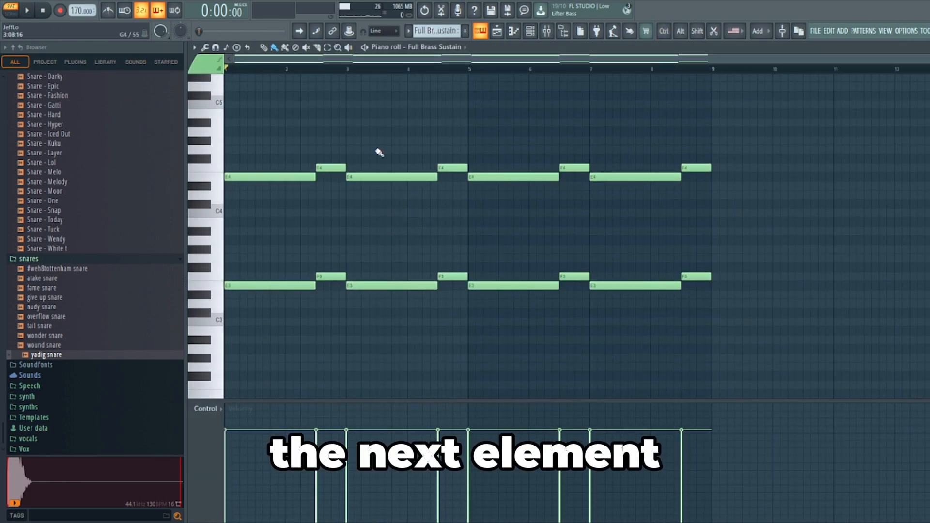
pyautogui.scroll(4, 388, 153)
pyautogui.scroll(-3, 396, 154)
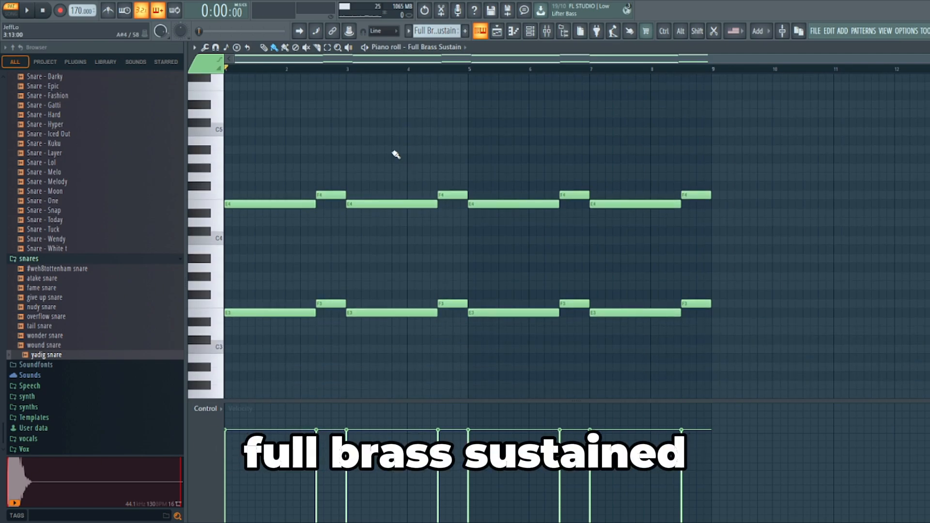
# - Check the FLEX preset used by the Full Brass Sustain channel and go back to its notes
pyautogui.click(544, 31)
pyautogui.click(326, 149)
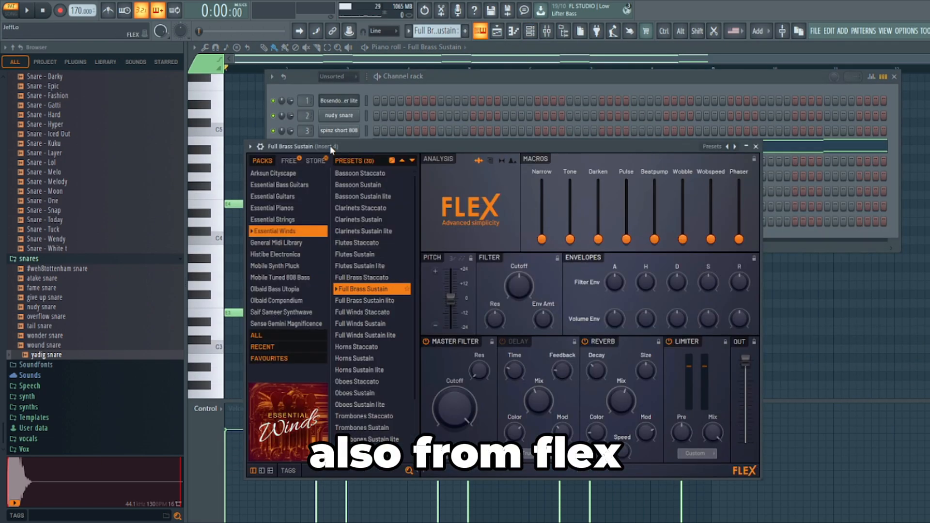
pyautogui.click(413, 60)
pyautogui.scroll(1, 315, 149)
pyautogui.scroll(-2, 309, 151)
pyautogui.scroll(1, 300, 155)
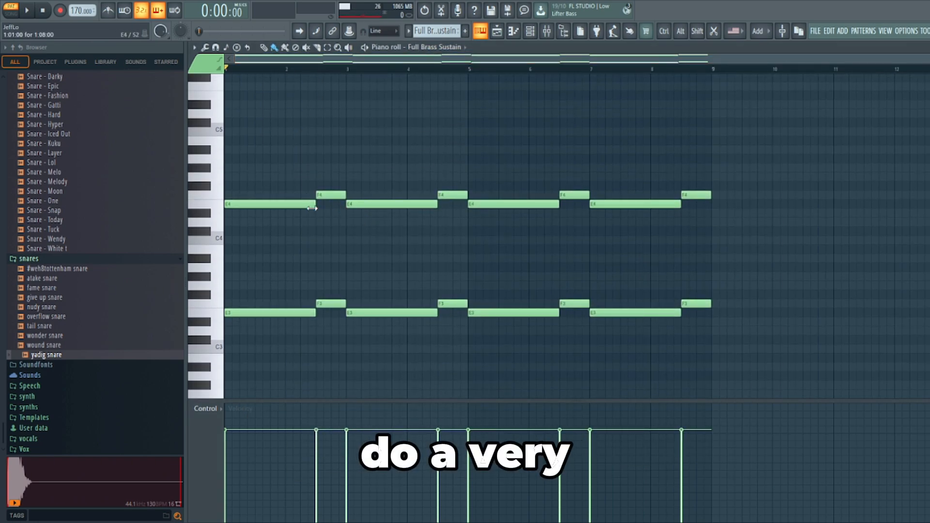
# - Play the Full Brass Sustain pattern from its start, bring up its mixer insert and stop playback
pyautogui.moveTo(246, 72); pyautogui.dragTo(138, 69)
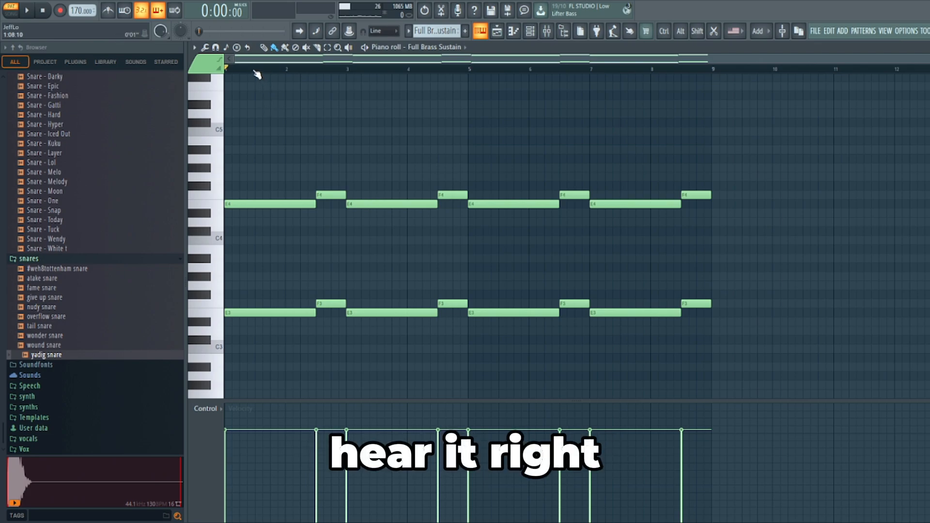
pyautogui.press('space')
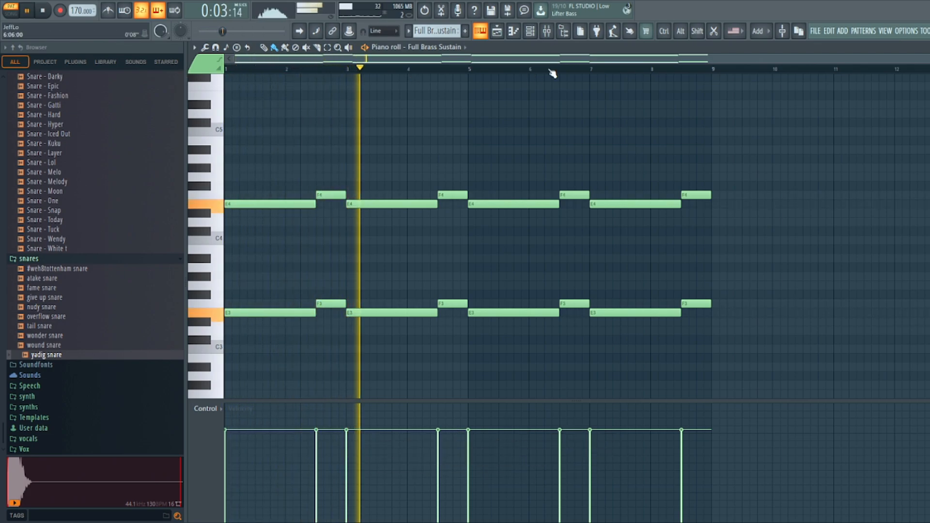
pyautogui.click(546, 32)
pyautogui.press('space')
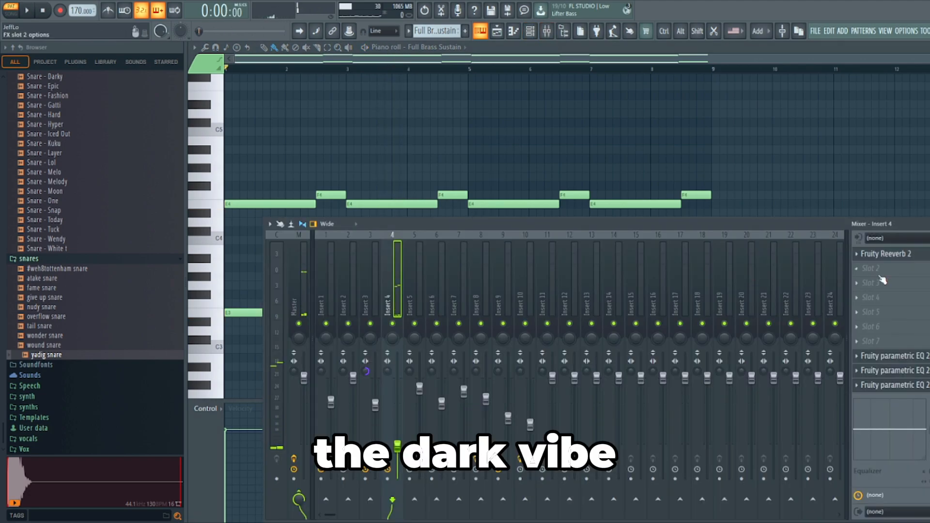
# - Inspect the Fruity Reeverb 2 and the three Fruity parametric EQ 2 effects on Insert 4
pyautogui.click(894, 257)
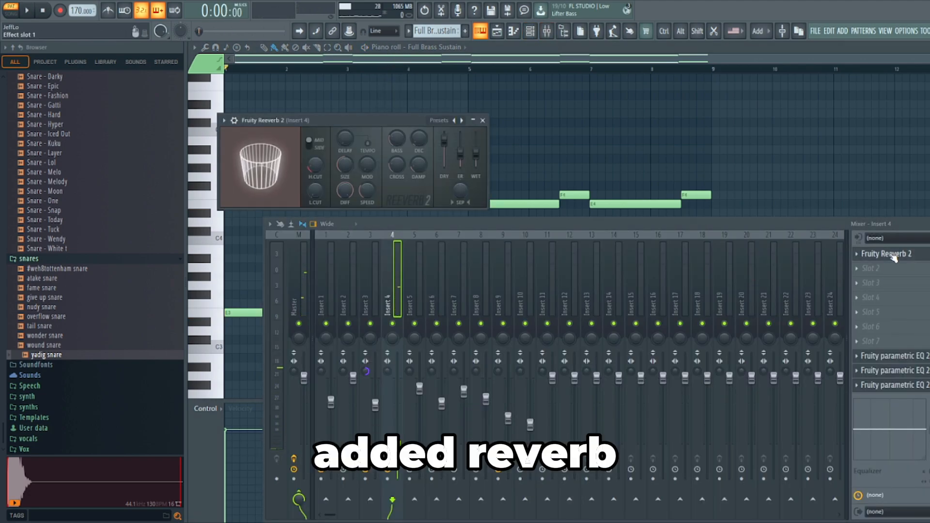
pyautogui.click(896, 356)
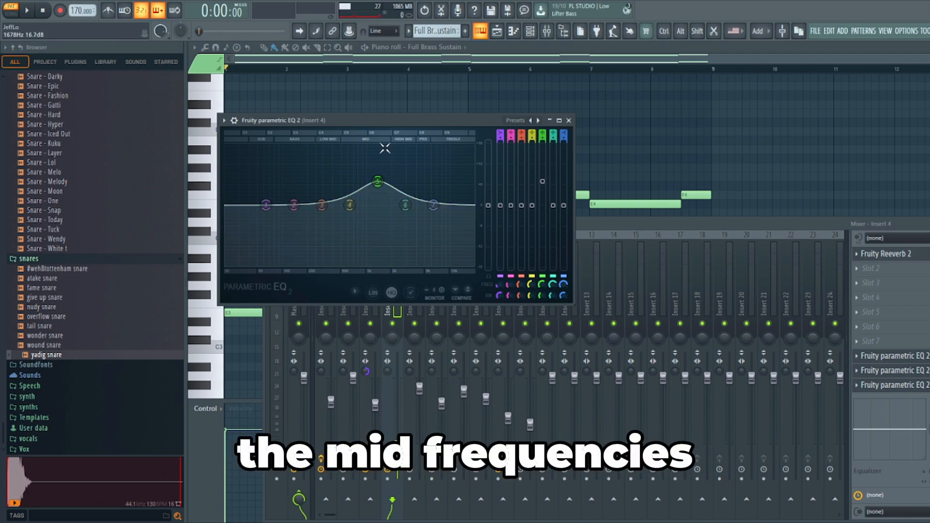
pyautogui.click(896, 370)
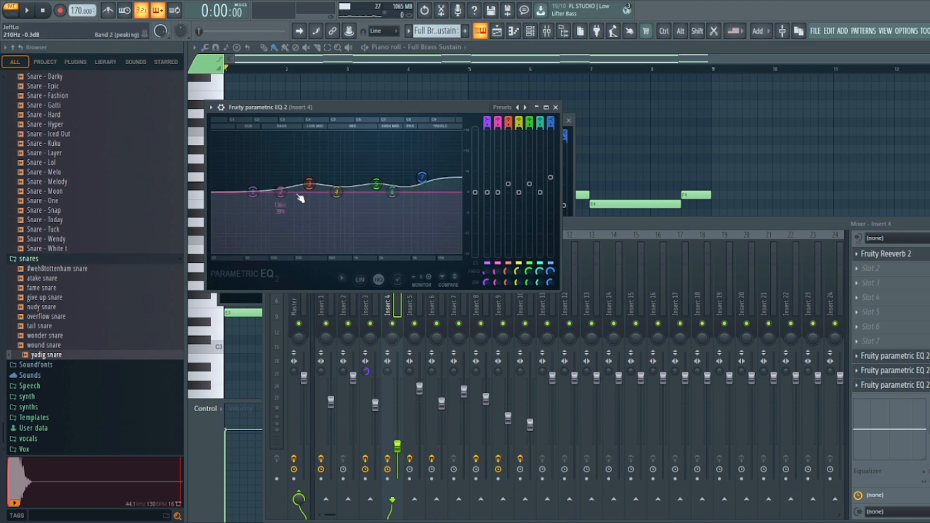
pyautogui.click(897, 386)
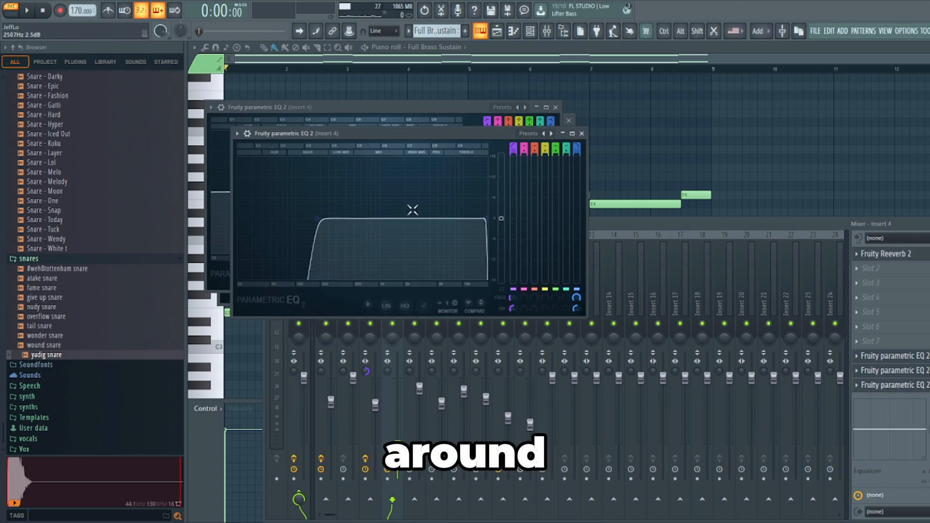
# - Listen to the Full Brass Sustain pattern through its mixer effects and return to the piano roll
pyautogui.click(658, 228)
pyautogui.press('space')
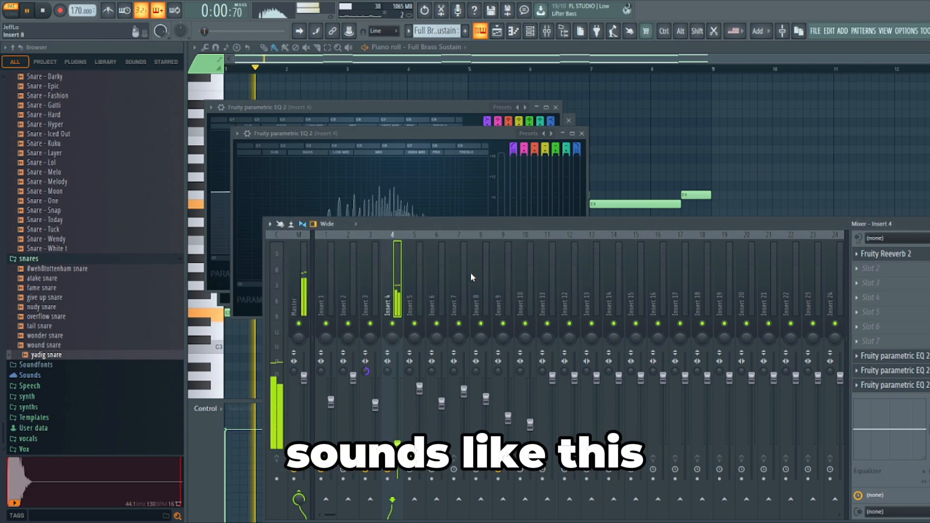
pyautogui.click(478, 49)
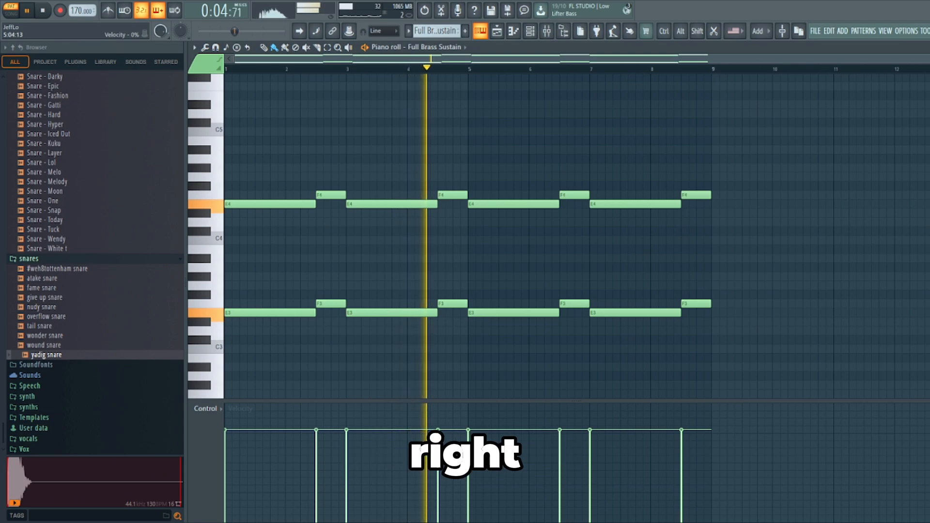
# - Return to the playlist arrangement and open the notes of the All Strings Sustain pattern on Track 9
pyautogui.click(498, 35)
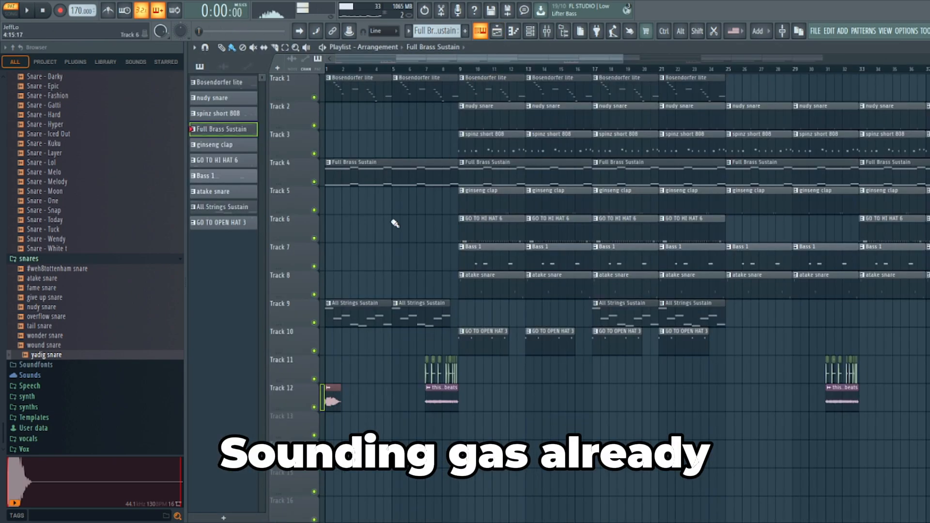
pyautogui.scroll(-3, 395, 223)
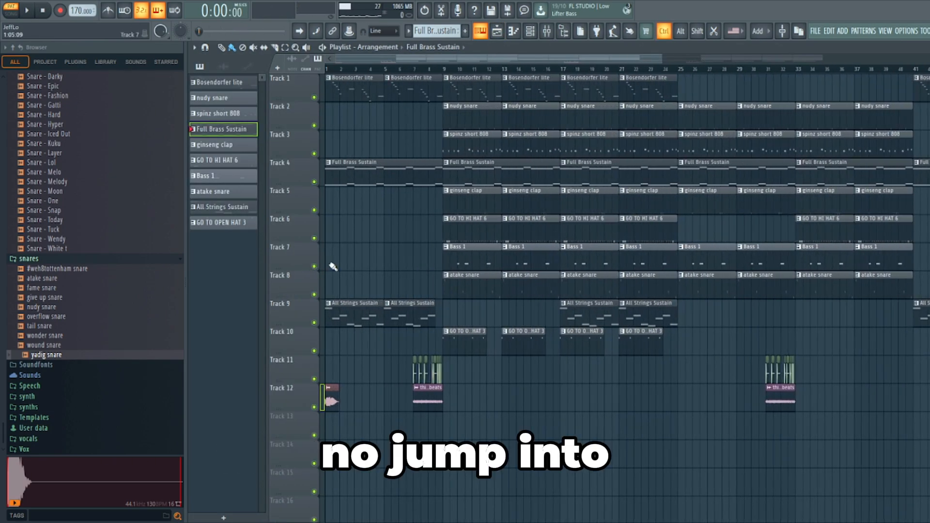
pyautogui.scroll(2, 337, 262)
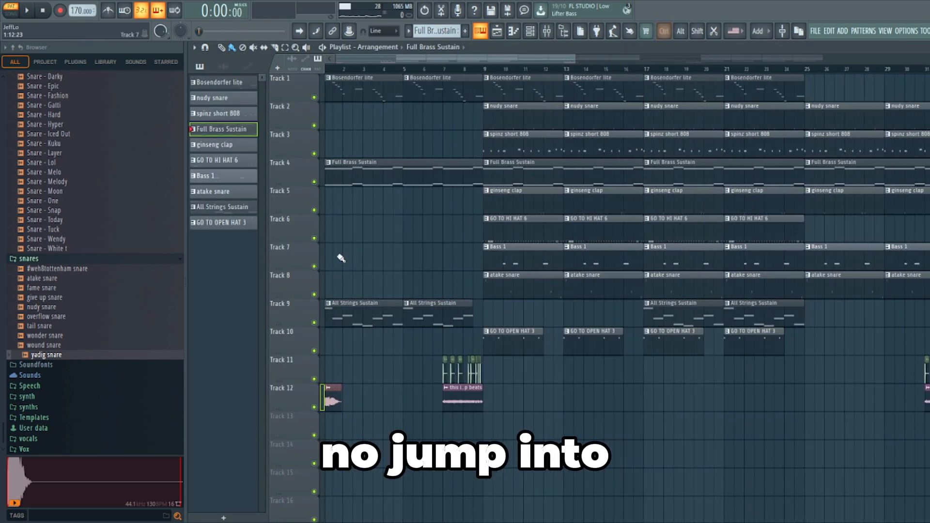
pyautogui.doubleClick(348, 315)
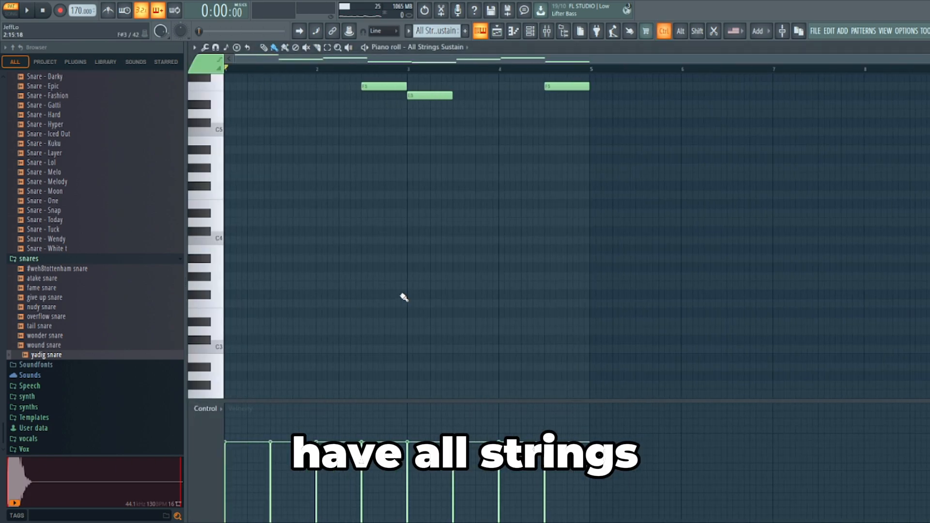
# - Check the All Strings Sustain channel's FLEX preset and its mixer insert, and go back to its notes
pyautogui.click(535, 32)
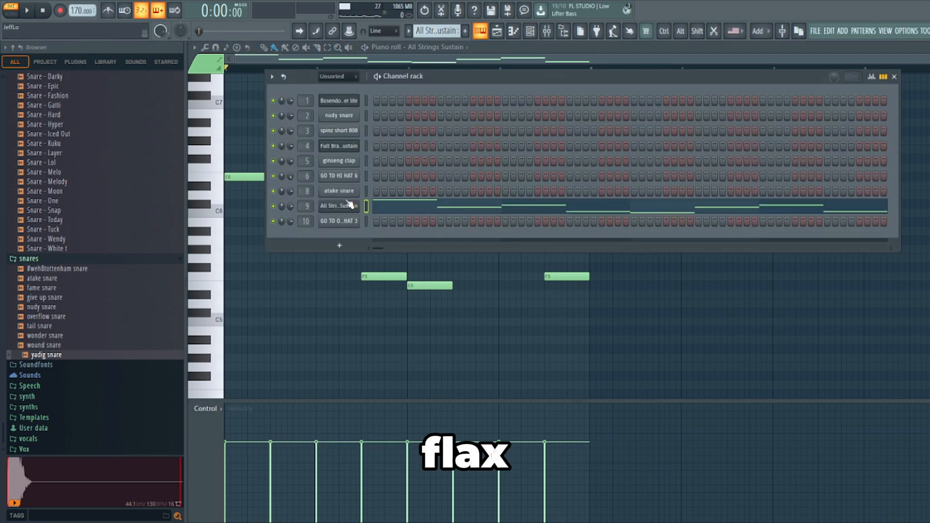
pyautogui.click(345, 207)
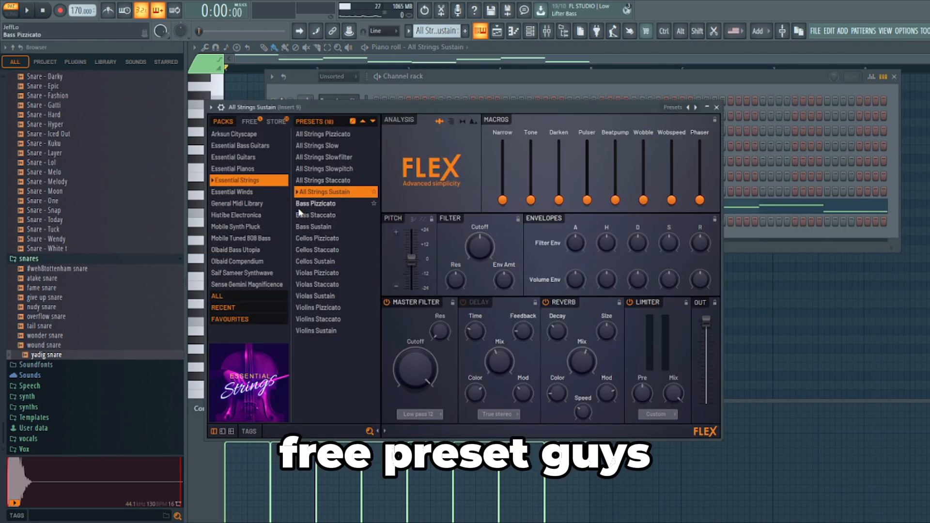
pyautogui.click(654, 60)
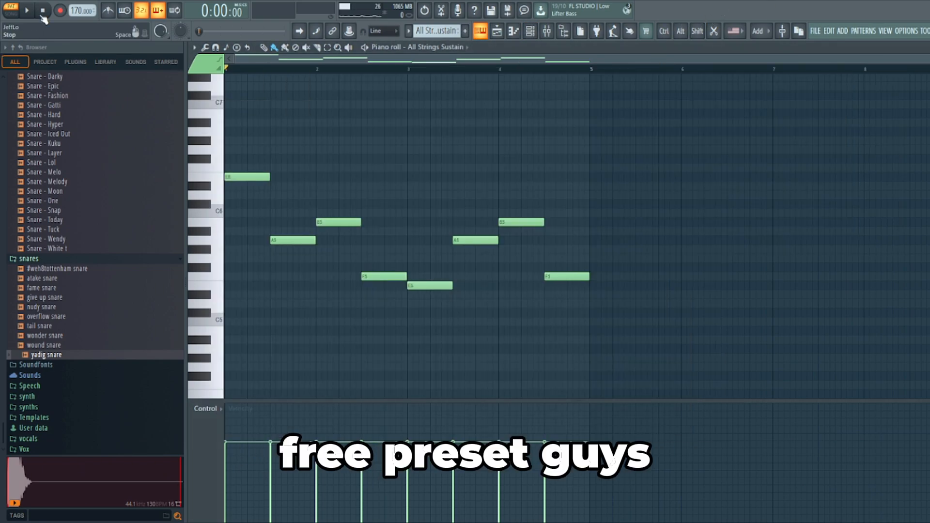
pyautogui.click(545, 37)
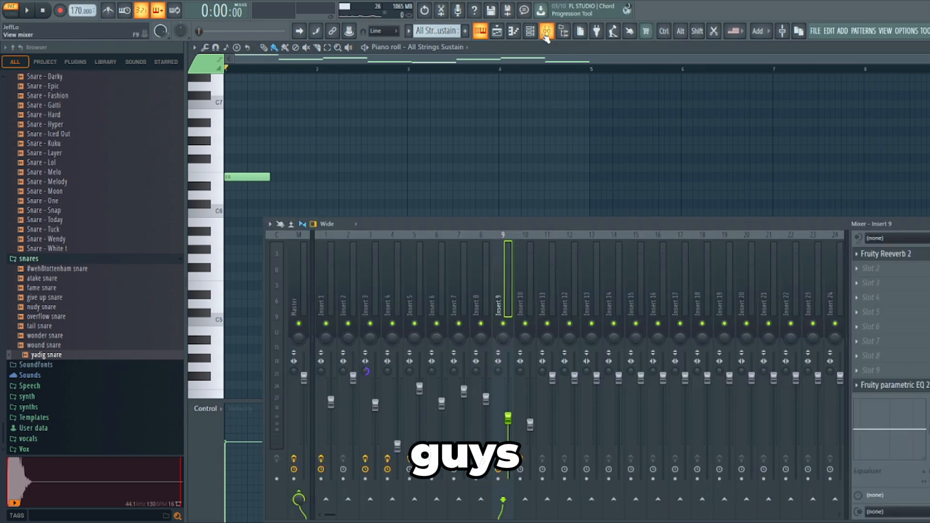
pyautogui.click(383, 60)
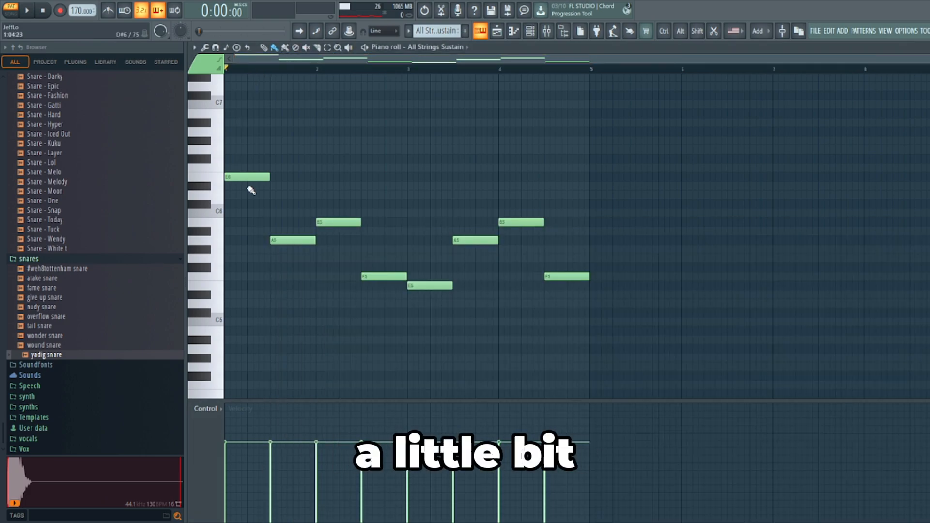
pyautogui.scroll(1, 289, 189)
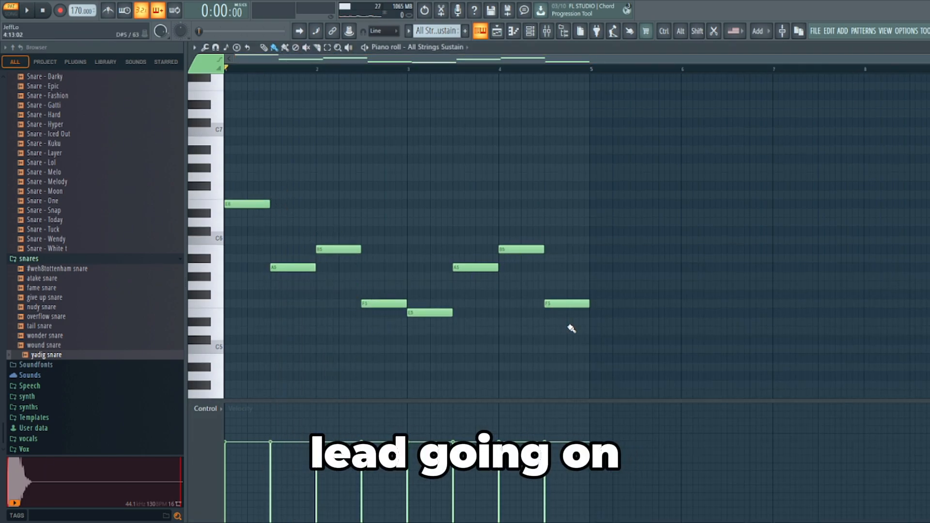
# - Listen to the All Strings Sustain pattern and inspect the Fruity Reeverb 2 and Fruity parametric EQ 2 on Insert 9
pyautogui.press('space')
pyautogui.click(546, 32)
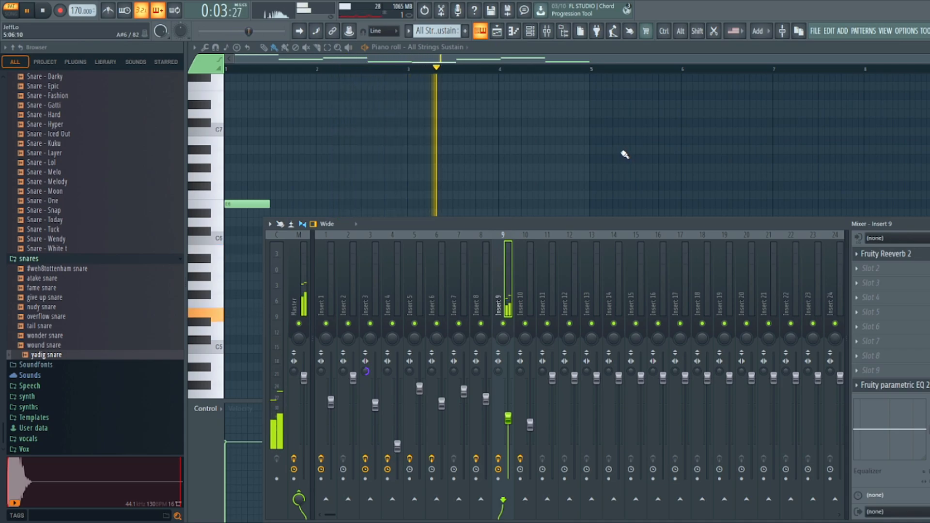
pyautogui.press('space')
pyautogui.click(902, 257)
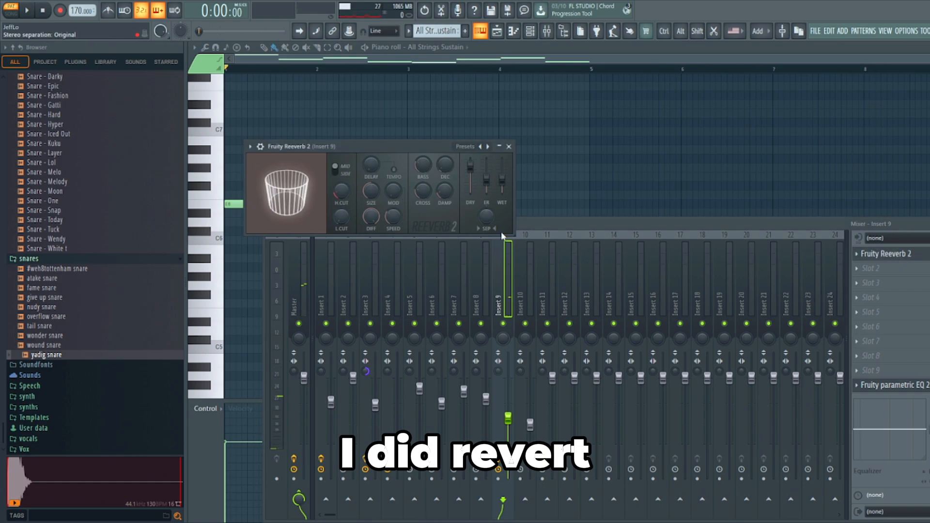
pyautogui.click(878, 384)
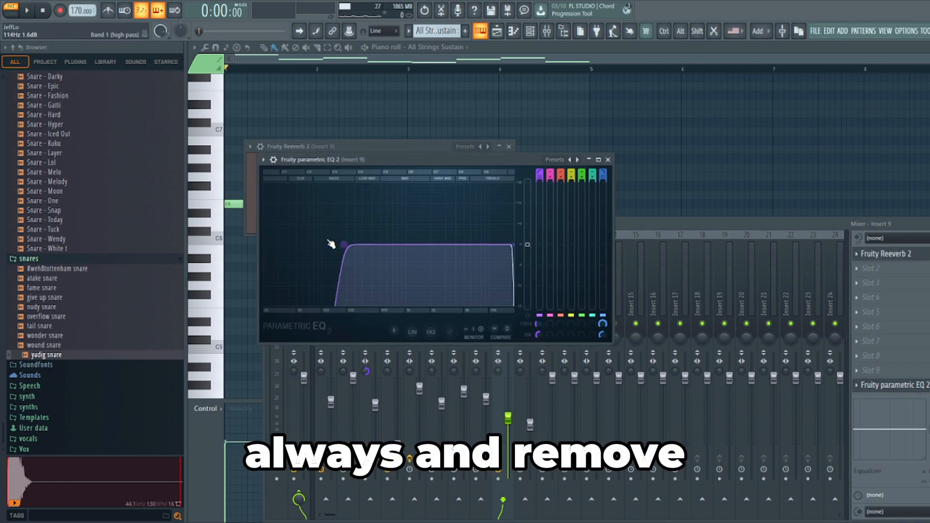
# - Isolate the Bosendorfer lite, Full Brass Sustain and All Strings Sustain tracks in the playlist and play the melodies together in song mode
pyautogui.click(497, 31)
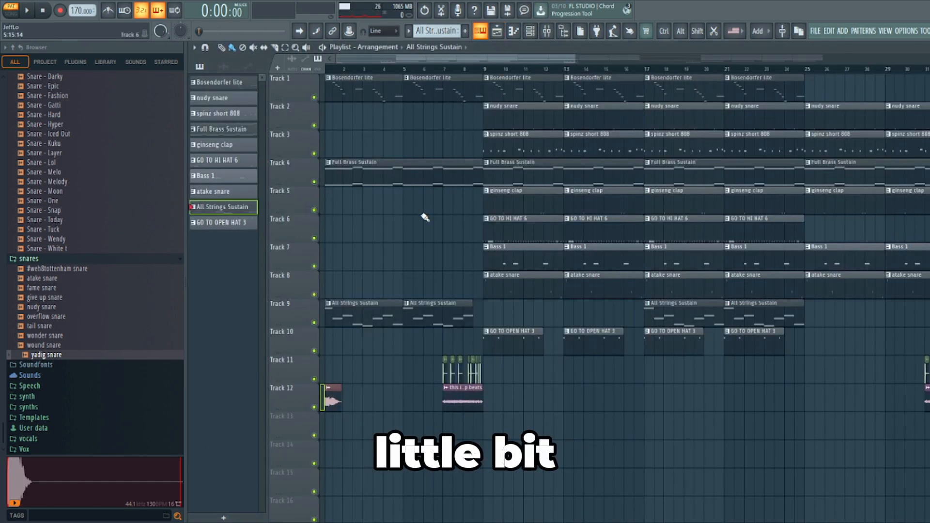
pyautogui.scroll(-4, 438, 223)
pyautogui.scroll(4, 505, 266)
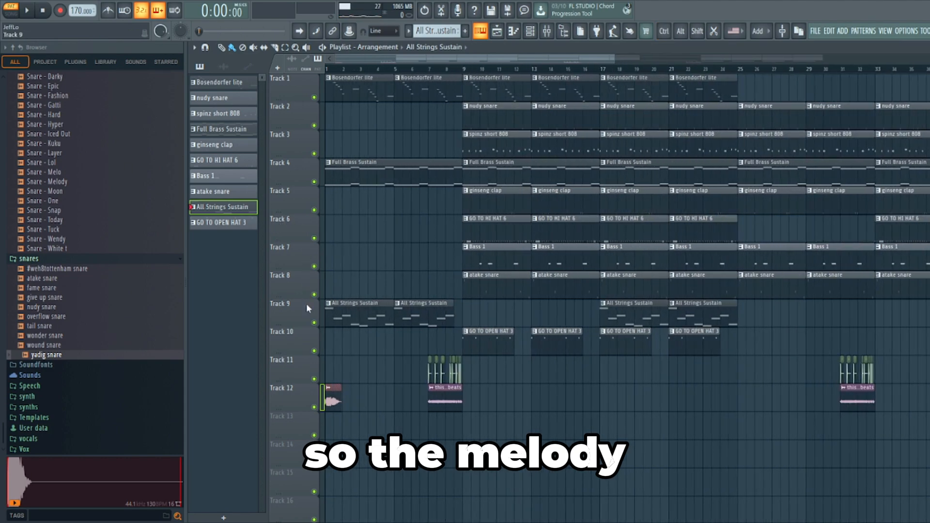
pyautogui.rightClick(314, 323)
pyautogui.click(314, 182)
pyautogui.click(314, 97)
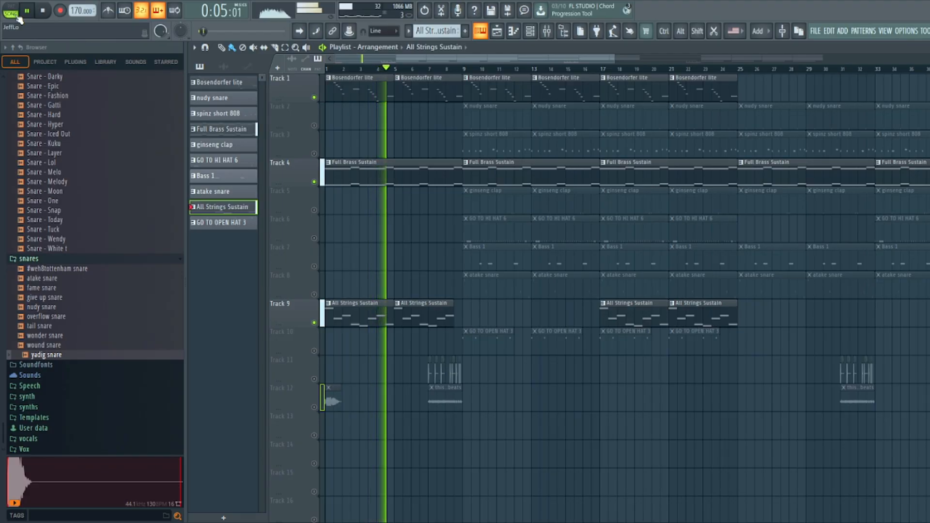
pyautogui.click(26, 20)
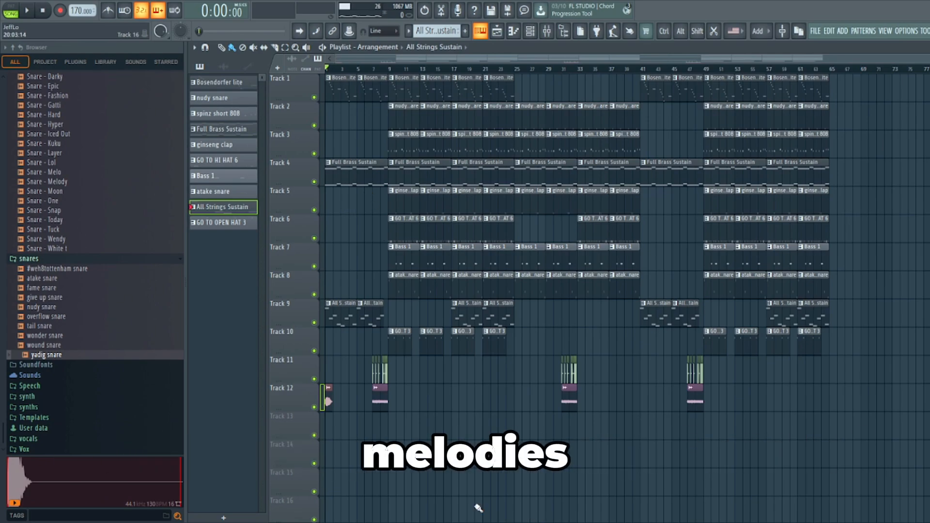
# - Go to the drum section starting at bar 9, open the nudy snare pattern and listen to it
pyautogui.scroll(3, 353, 208)
pyautogui.scroll(1, 405, 217)
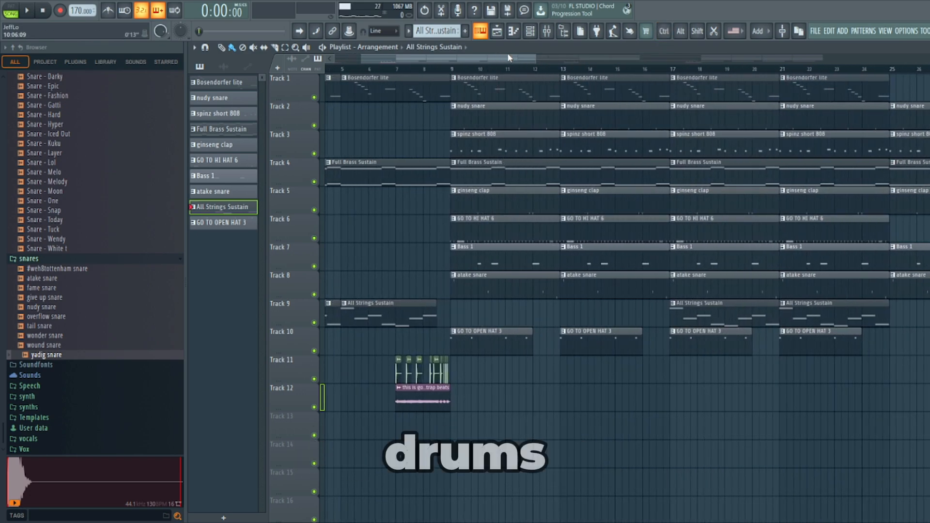
pyautogui.moveTo(507, 58); pyautogui.dragTo(532, 58)
pyautogui.scroll(1, 310, 126)
pyautogui.scroll(2, 310, 127)
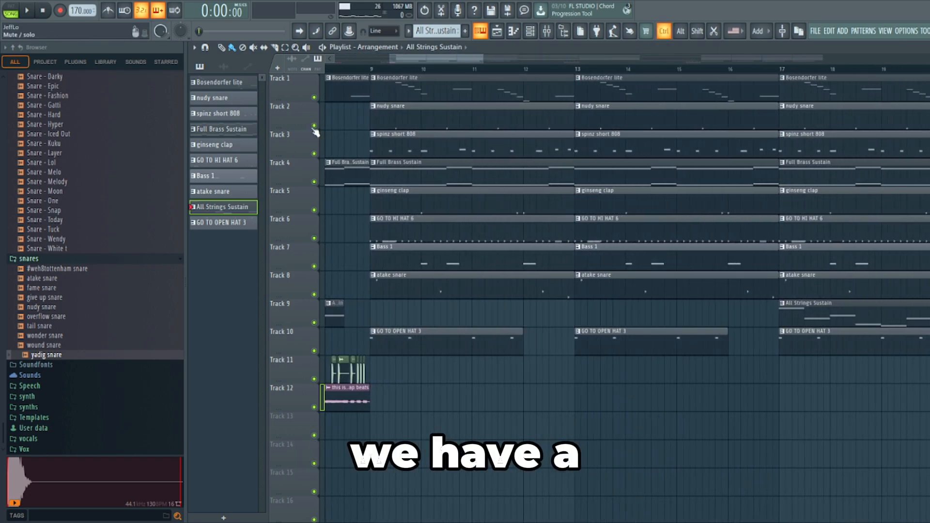
pyautogui.doubleClick(422, 121)
pyautogui.press('space')
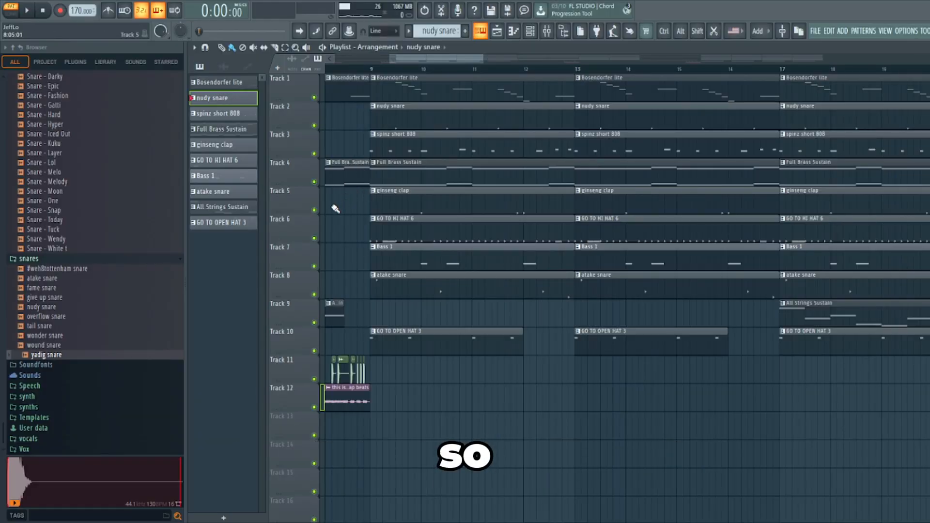
# - Solo the nudy snare track, enable the ginseng clap track with it and play both from bar 9
pyautogui.rightClick(314, 126)
pyautogui.click(314, 210)
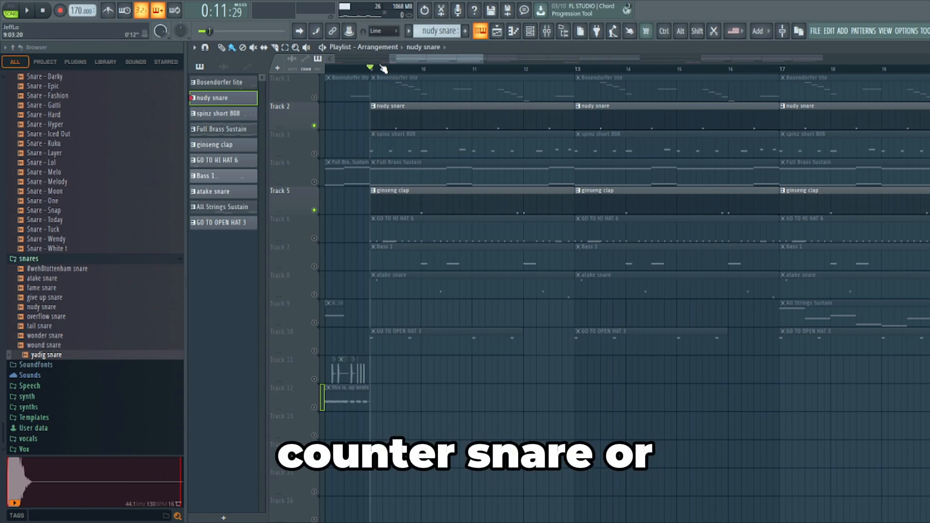
pyautogui.press('space')
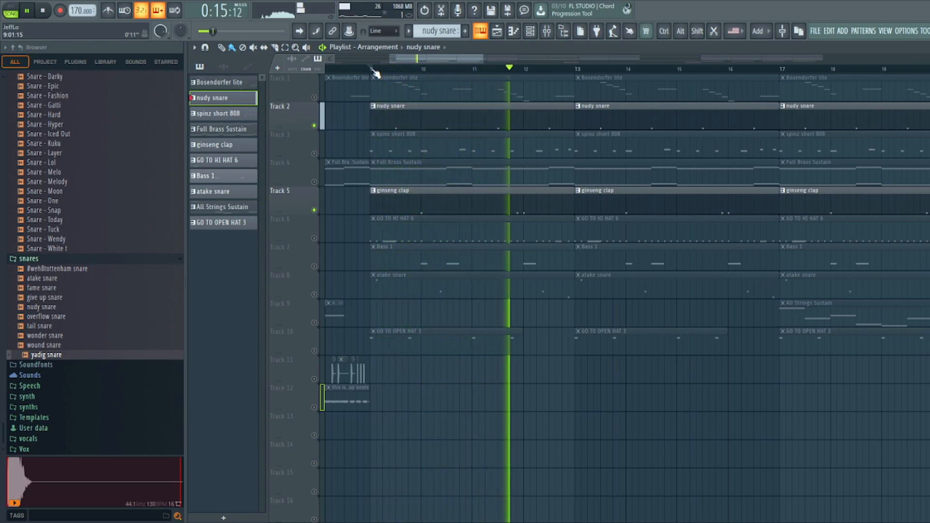
pyautogui.press('space')
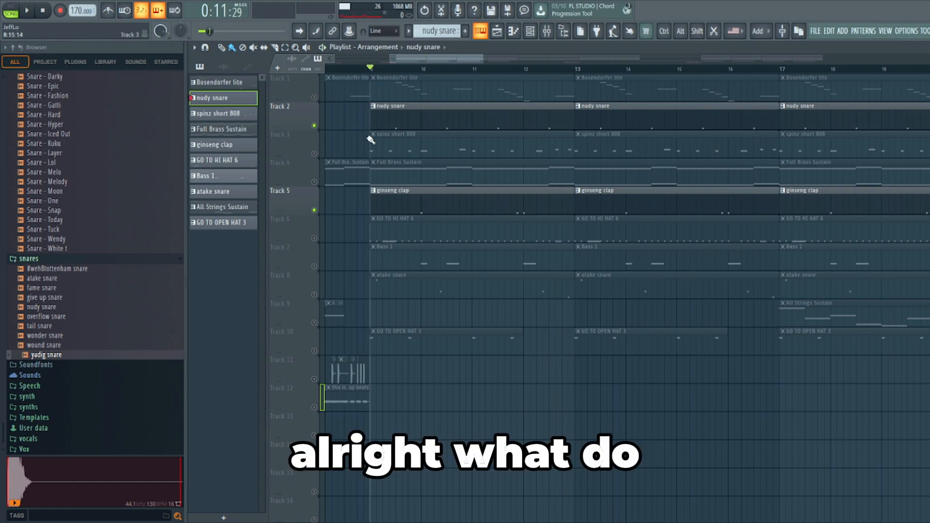
# - Unmute the atake snare track and the GO TO OPEN HAT 3 track in turn and listen to the drums
pyautogui.click(314, 295)
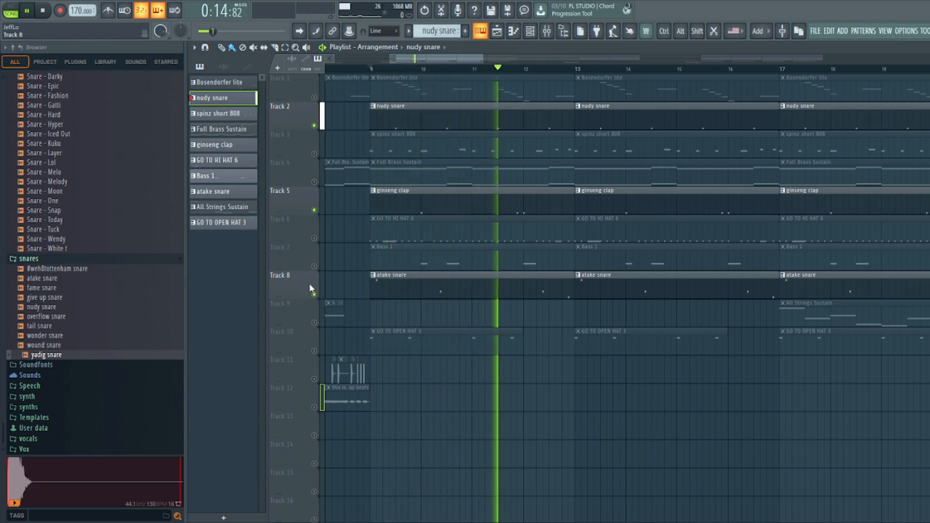
pyautogui.press('space')
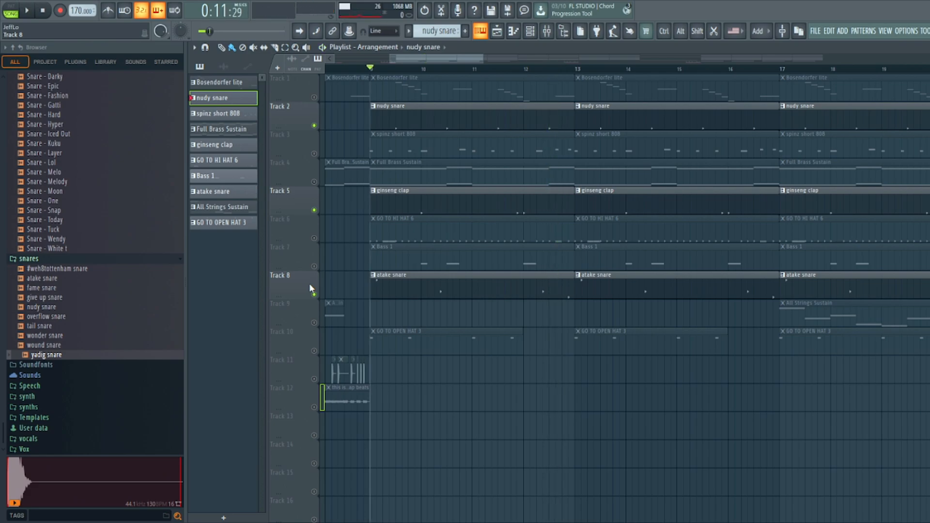
pyautogui.click(313, 350)
pyautogui.press('space')
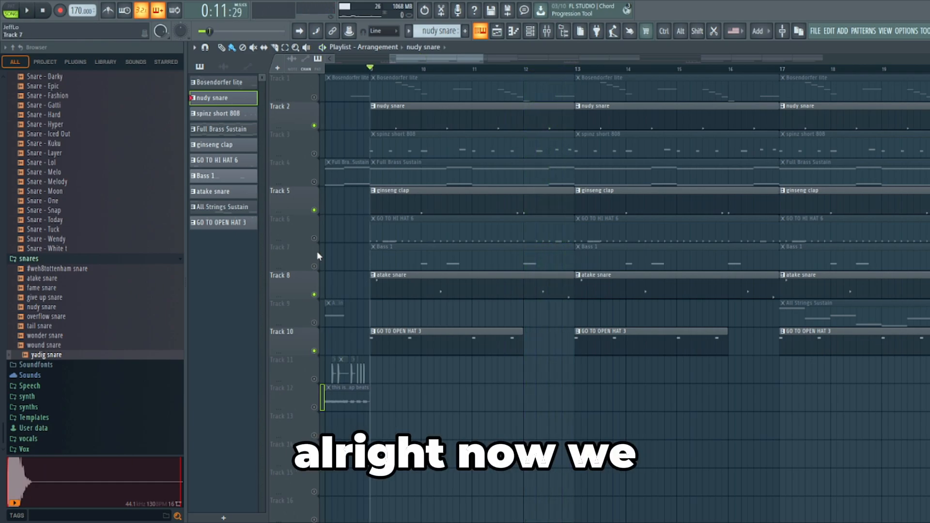
# - Unmute the GO TO HI HAT 6 track and the Bass 1 track in turn, playing the drums from bar 9
pyautogui.click(314, 239)
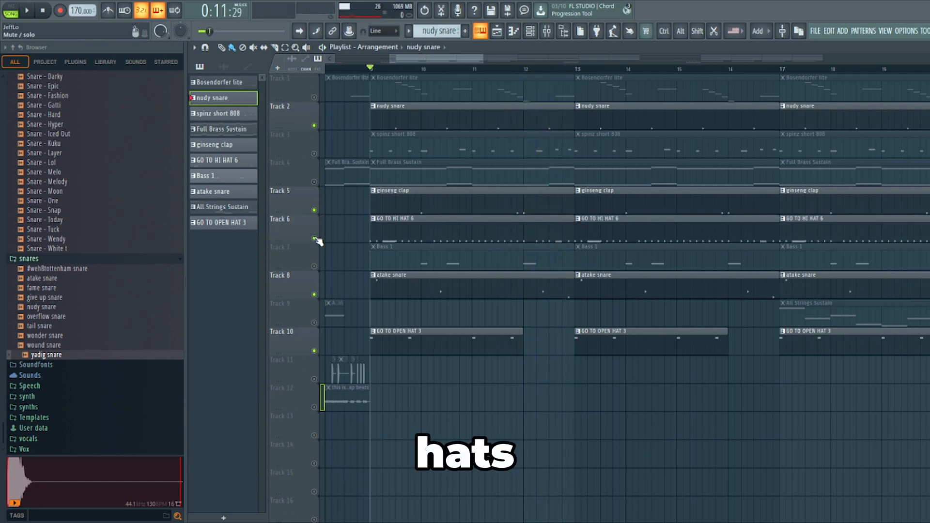
pyautogui.press('space')
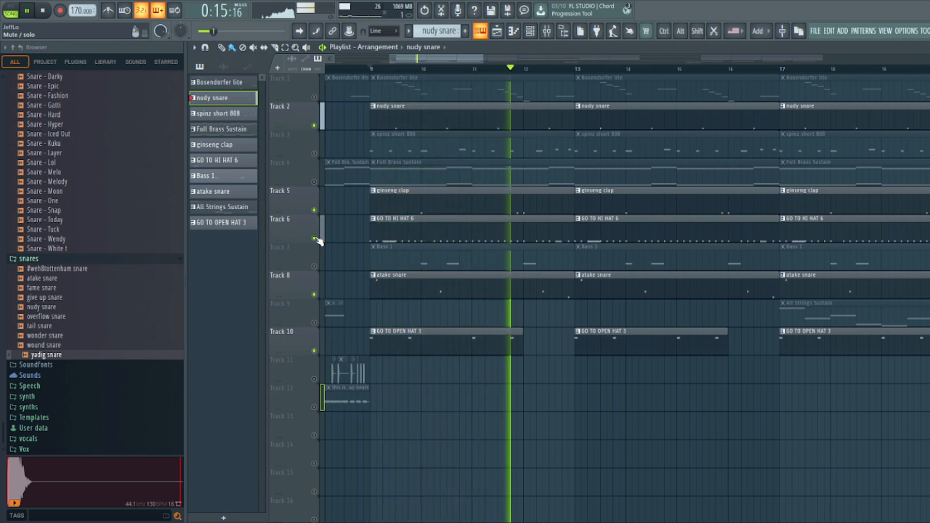
pyautogui.press('space')
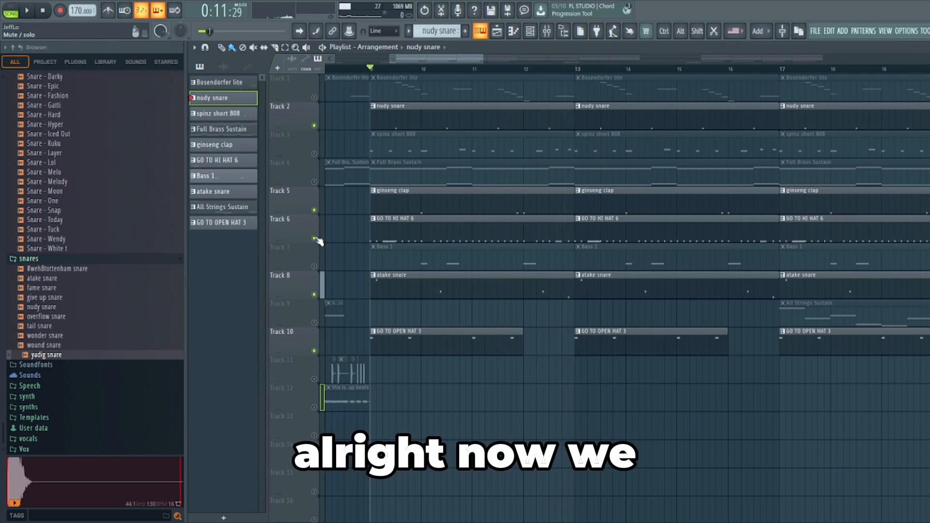
pyautogui.click(315, 266)
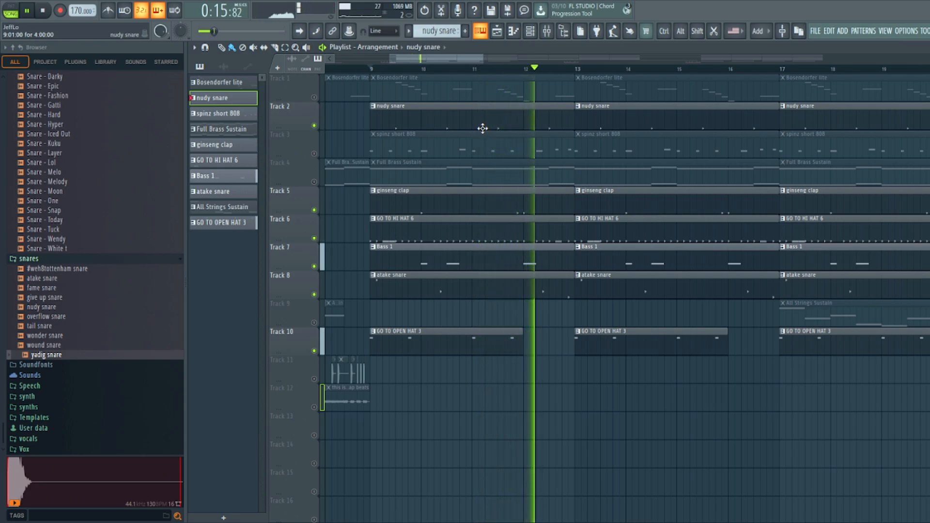
pyautogui.press('space')
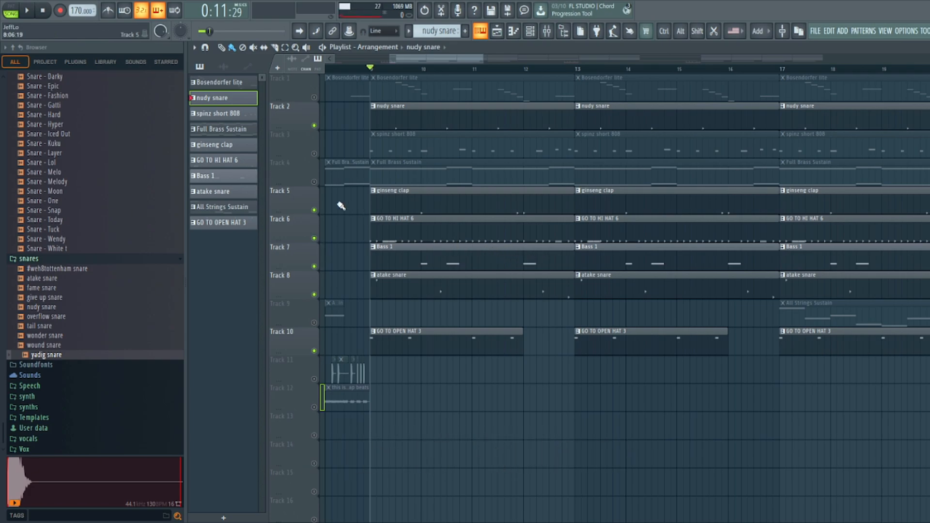
# - Unmute the spinz short 808 track, play the drums and check the Fruity parametric EQ 2 on Insert 3
pyautogui.click(314, 153)
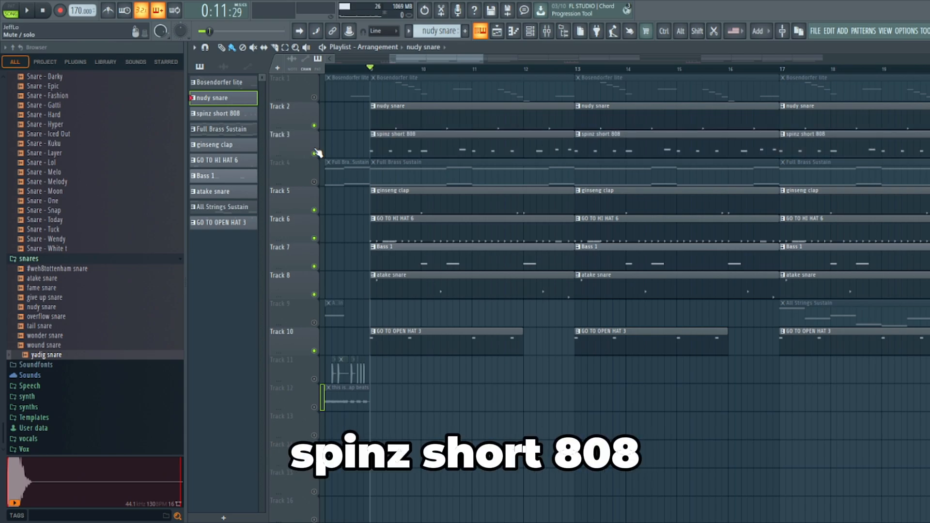
pyautogui.click(530, 31)
pyautogui.click(396, 280)
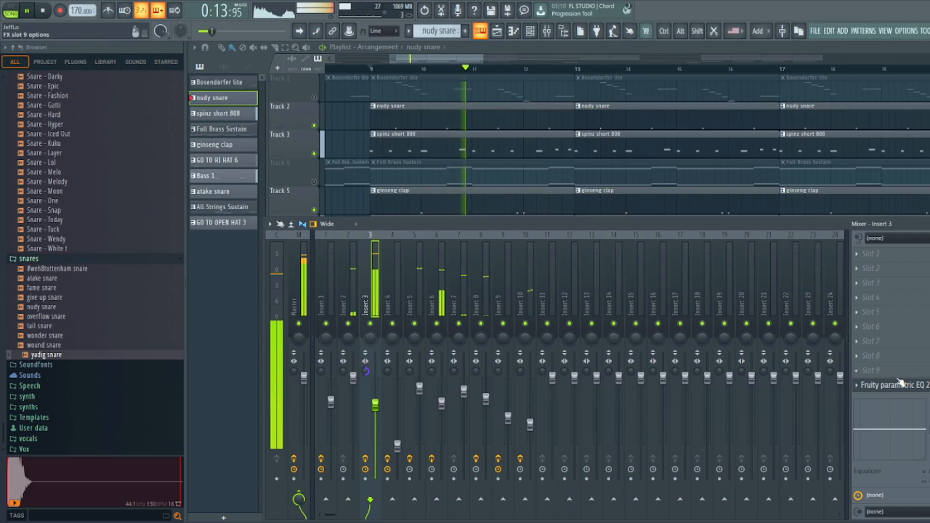
pyautogui.click(899, 383)
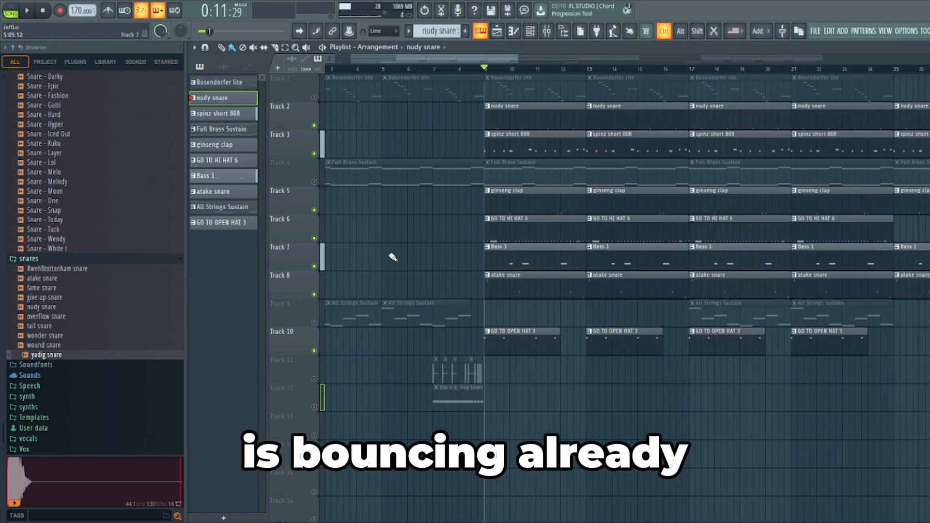
# - Unmute the yadig snare track and play its snare roll from just before bar 7
pyautogui.click(319, 380)
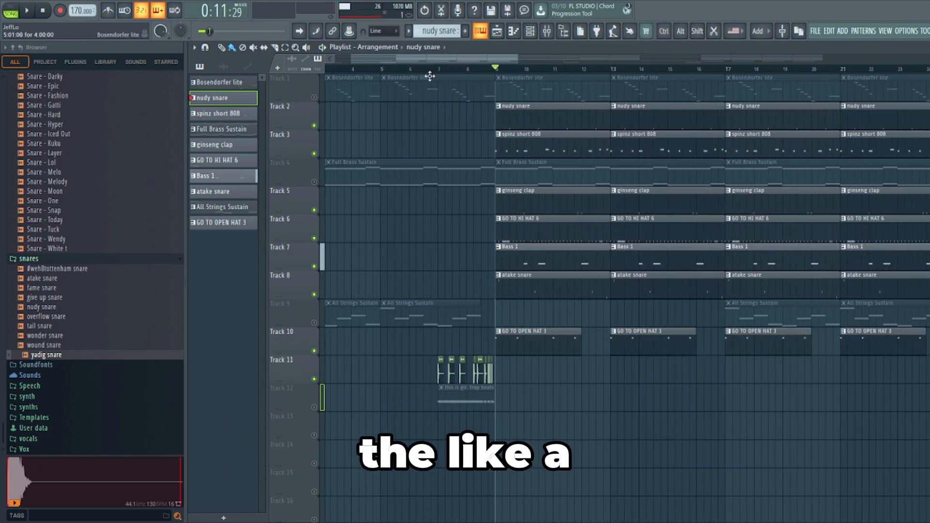
pyautogui.scroll(6, 421, 220)
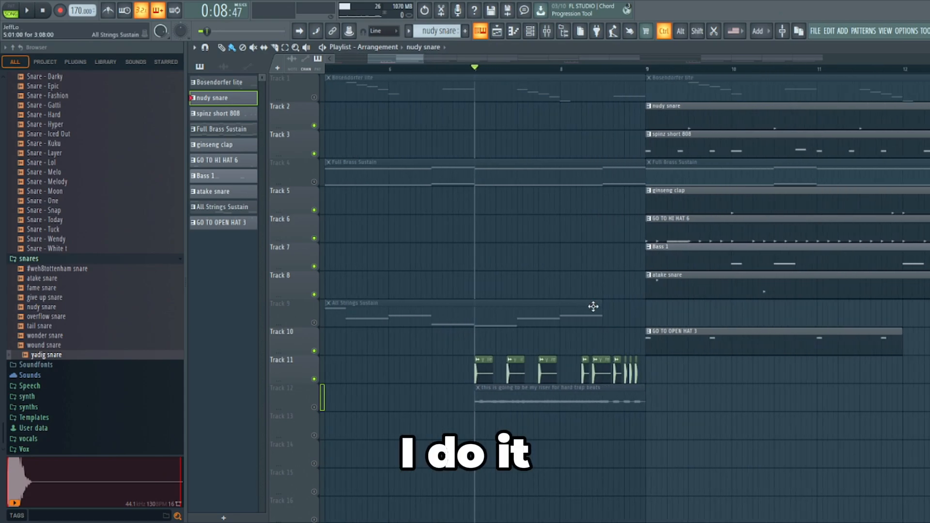
pyautogui.scroll(2, 504, 334)
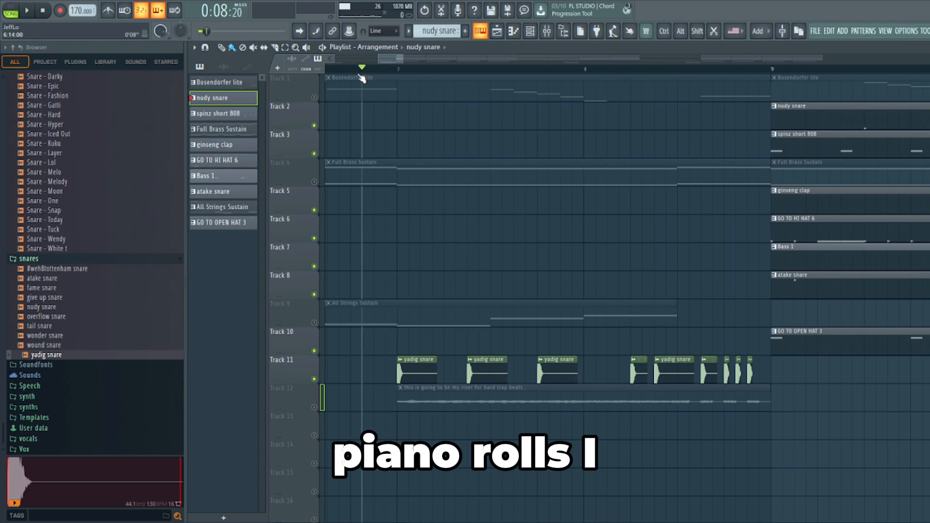
pyautogui.press('space')
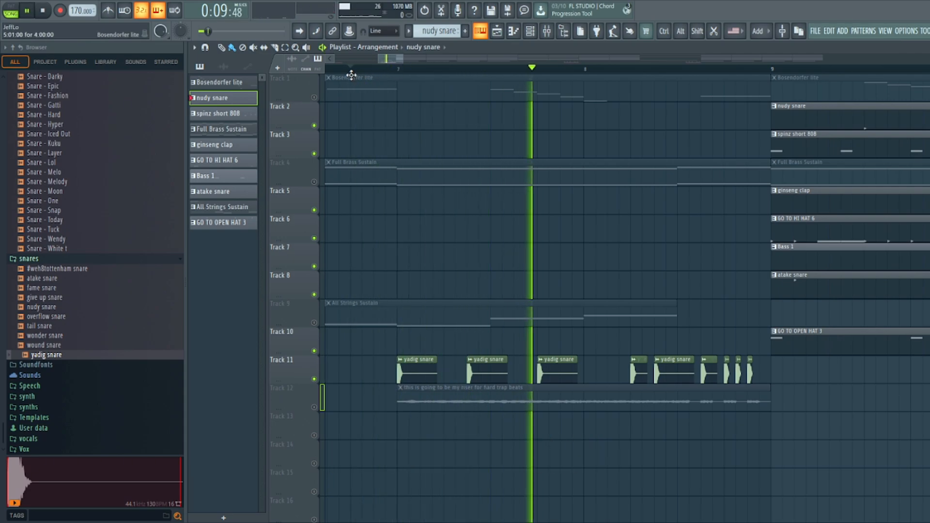
pyautogui.press('space')
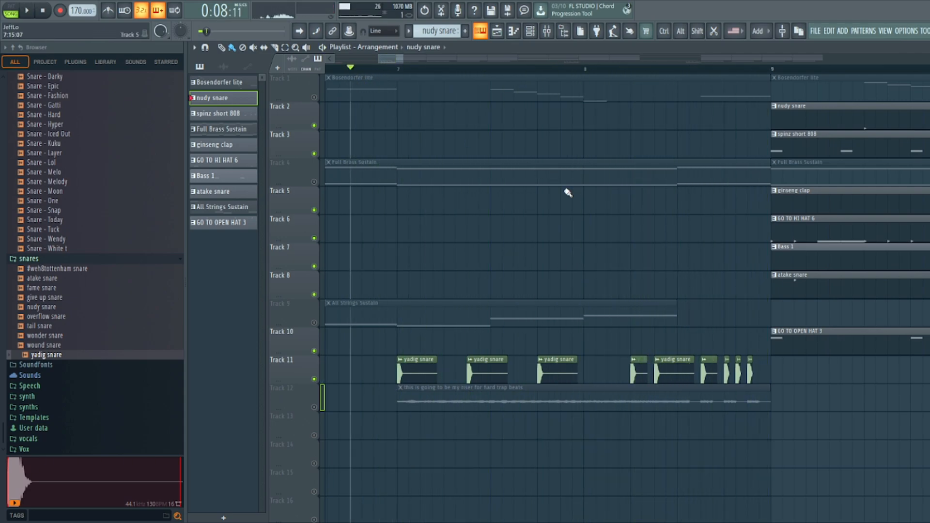
# - Unmute the riser track, check the riser's audio clip settings and play the riser without the snare roll from bar 7
pyautogui.scroll(-3, 546, 261)
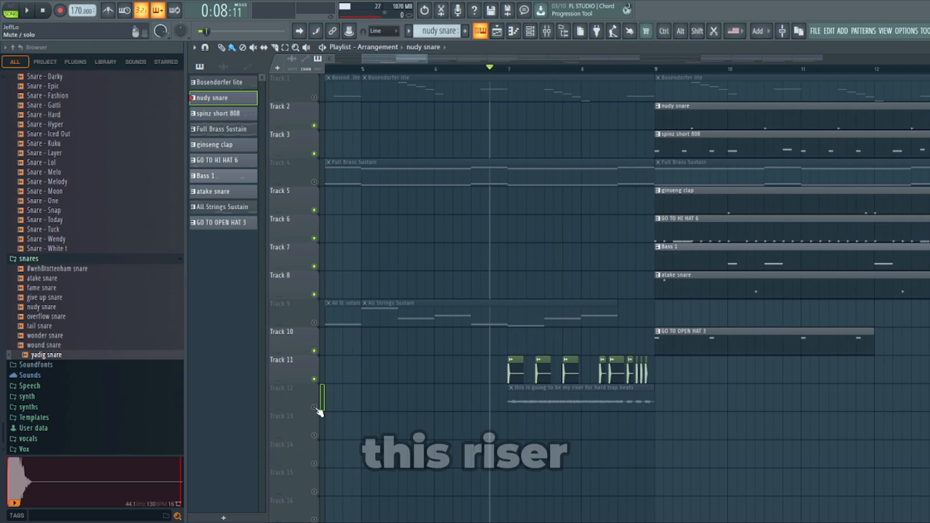
pyautogui.doubleClick(591, 403)
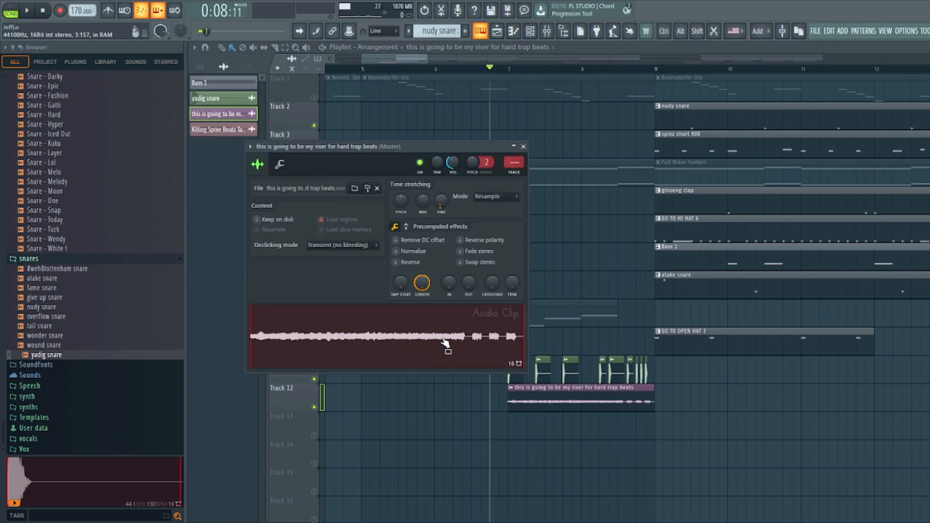
pyautogui.click(507, 73)
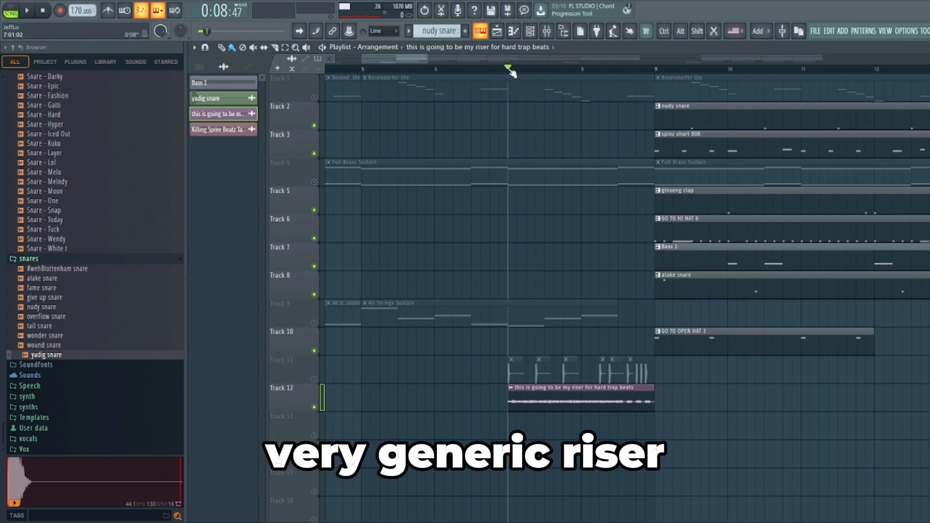
pyautogui.press('space')
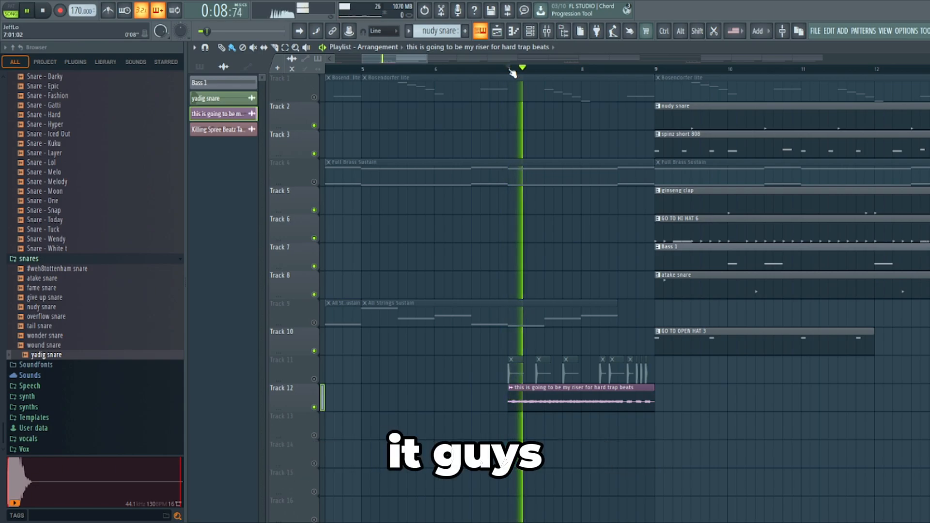
pyautogui.press('space')
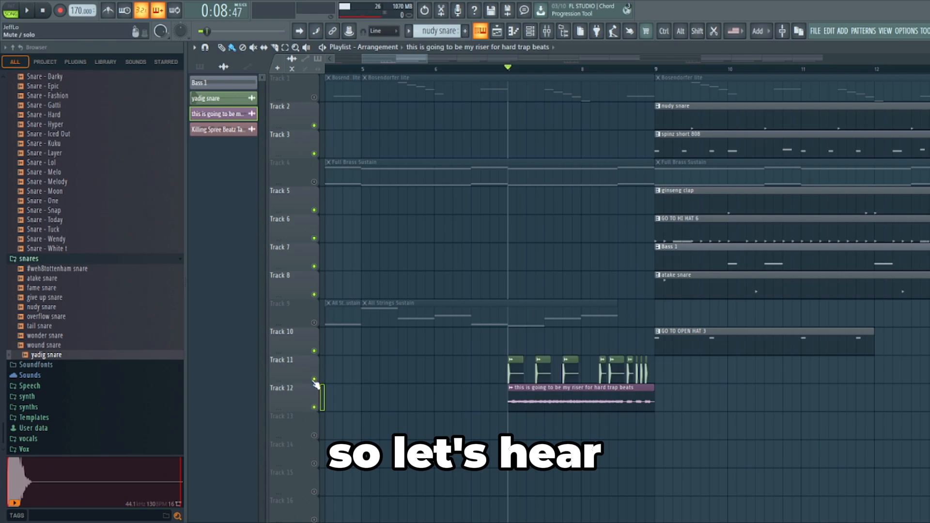
# - Play the snare roll and riser together from bar 7 into the drum section
pyautogui.scroll(-3, 715, 301)
pyautogui.hscroll(4, 435, 65)
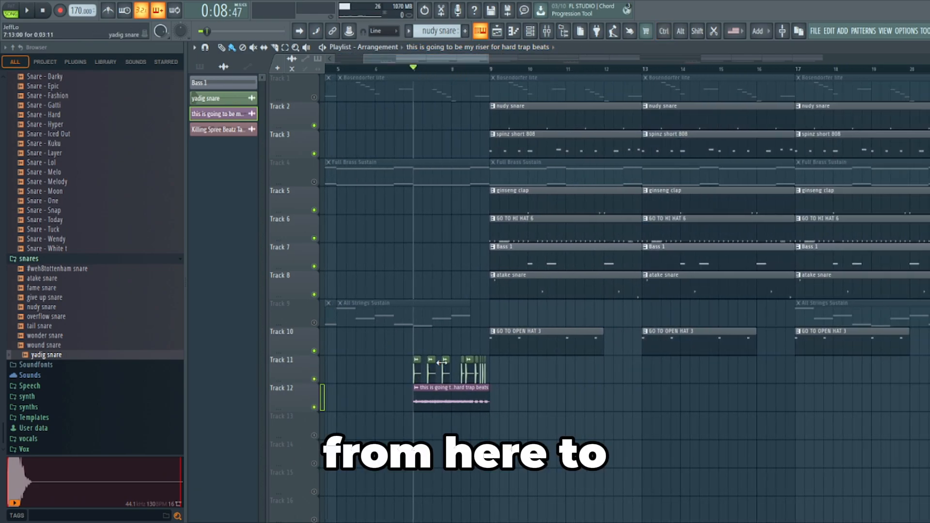
pyautogui.press('space')
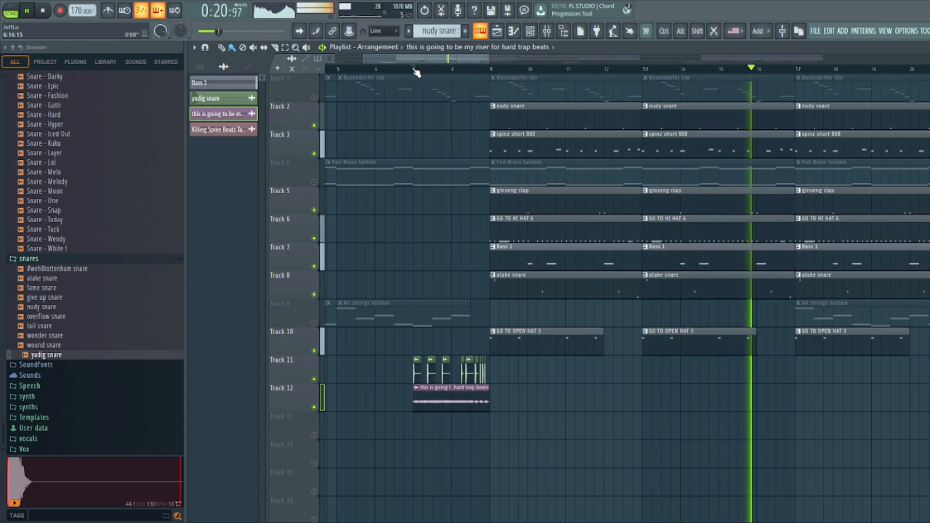
pyautogui.press('space')
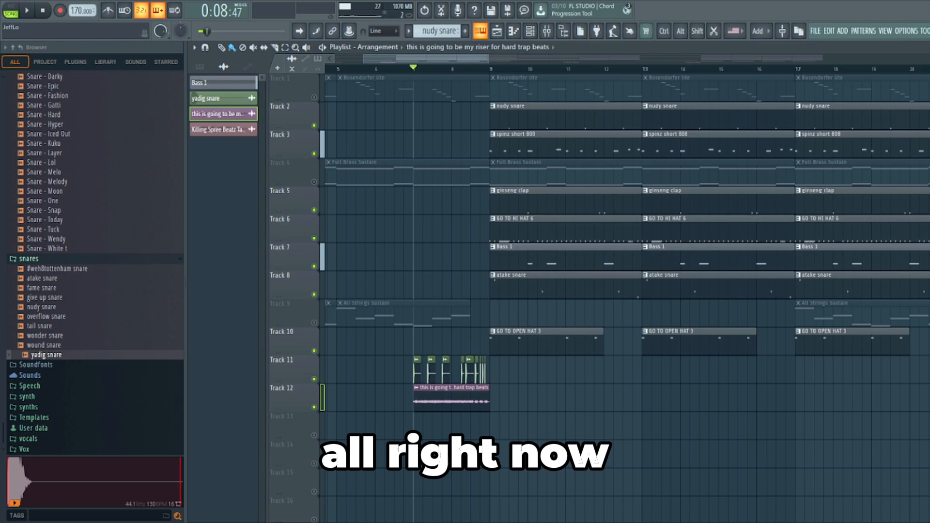
# - Unmute all playlist tracks, including the melodies, and return the song position to the start
pyautogui.keyDown('ctrl'); pyautogui.scroll(-6, 654, 368); pyautogui.keyUp('ctrl')
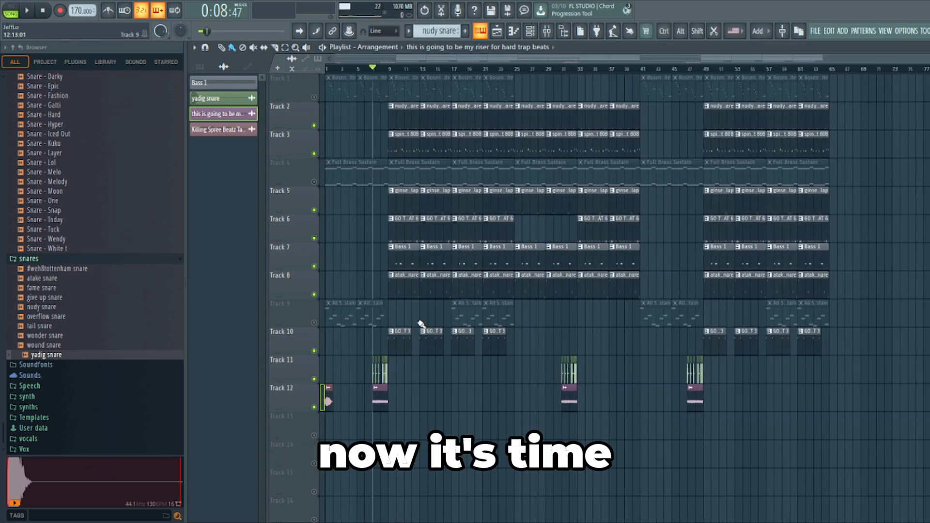
pyautogui.rightClick(314, 126)
pyautogui.rightClick(315, 126)
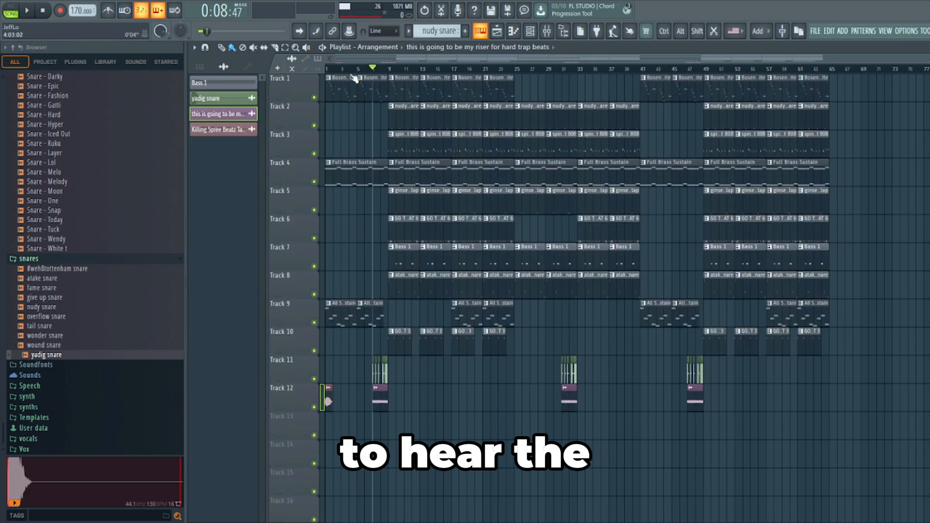
pyautogui.press('space')
pyautogui.scroll(3, 336, 274)
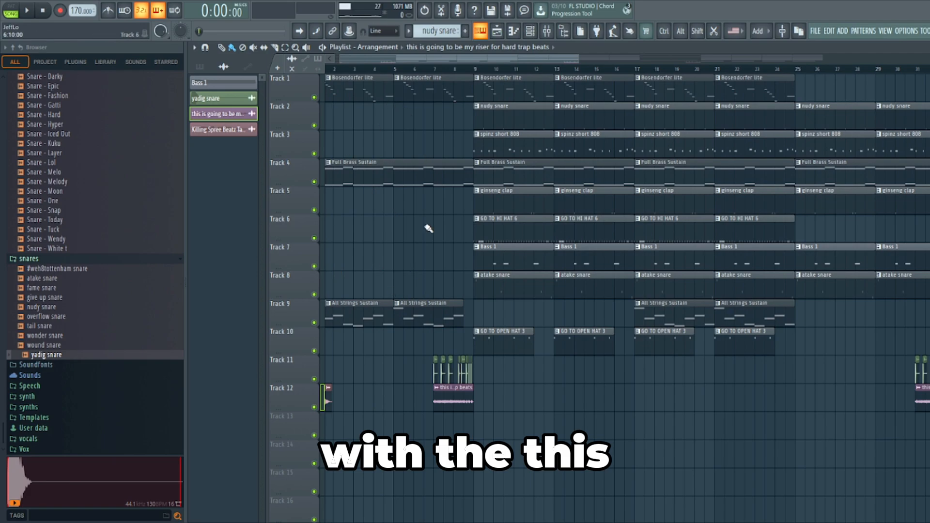
pyautogui.scroll(-3, 428, 229)
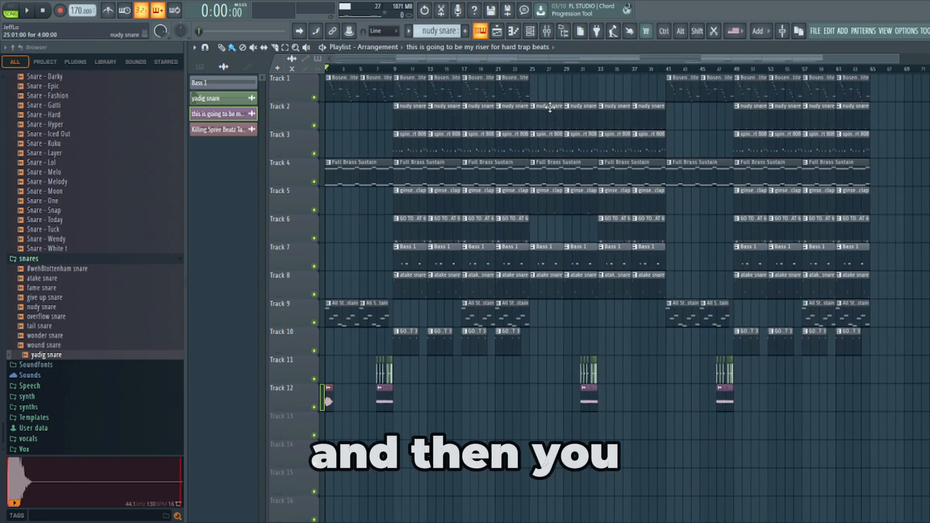
# - Highlight the arrangement's sections in turn: hook at bars 9–24, bars 25–40, bridge at bars 41–48 and bars 49–64
pyautogui.moveTo(405, 385); pyautogui.dragTo(511, 92)
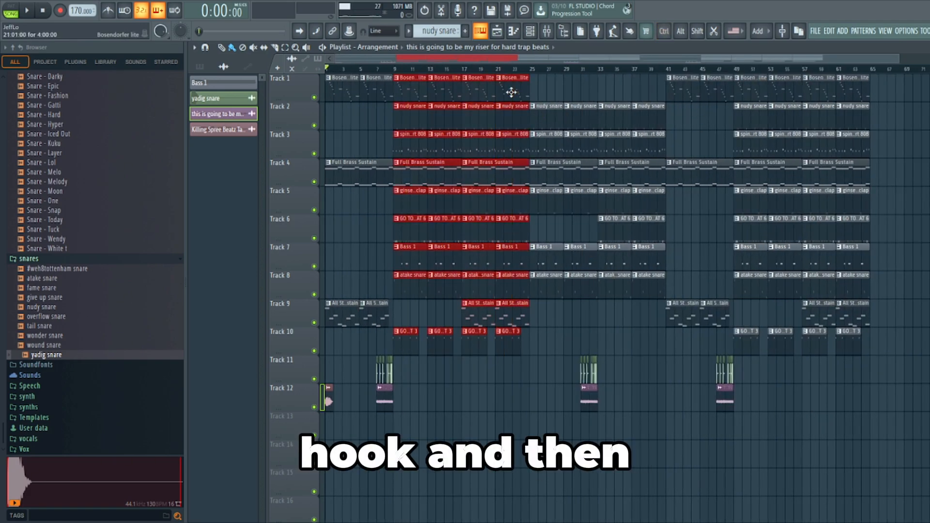
pyautogui.moveTo(546, 353); pyautogui.dragTo(664, 74)
pyautogui.moveTo(677, 354); pyautogui.dragTo(722, 80)
pyautogui.moveTo(704, 266); pyautogui.dragTo(704, 264)
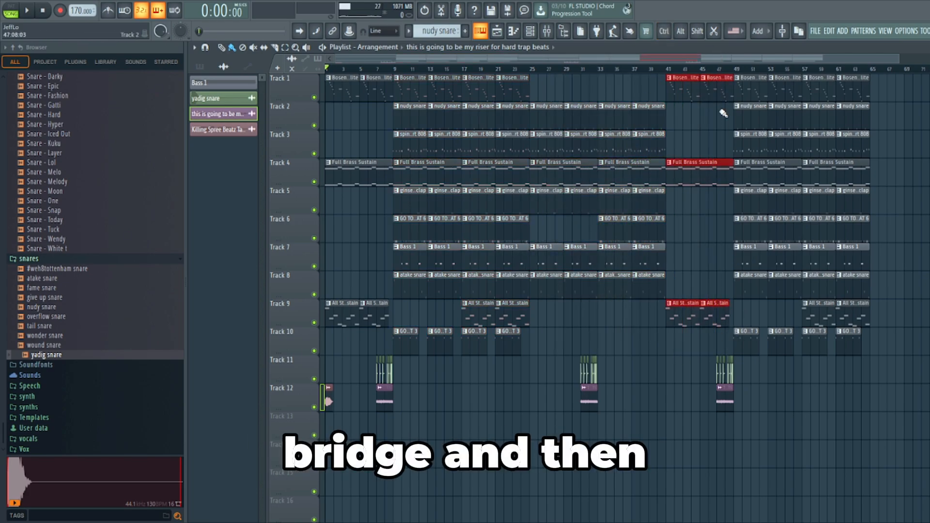
pyautogui.moveTo(877, 387); pyautogui.dragTo(733, 75)
pyautogui.scroll(-1, 341, 92)
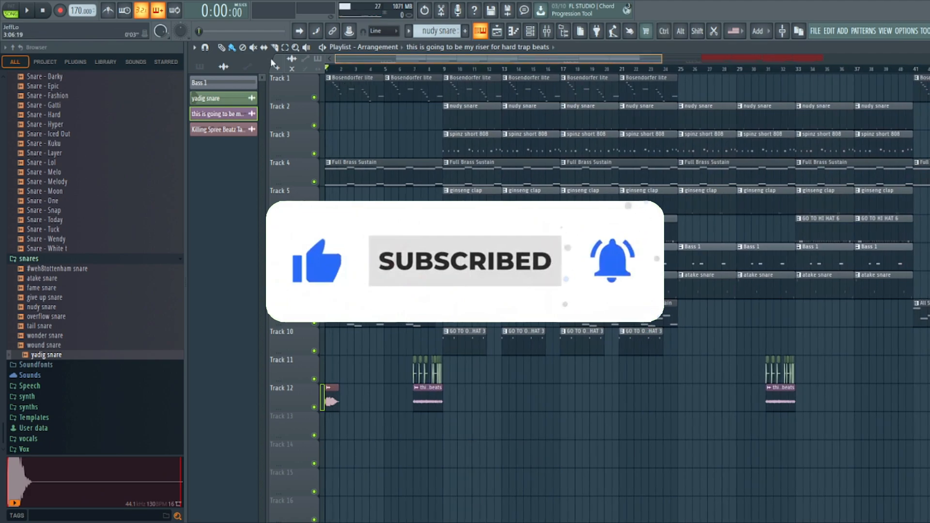
pyautogui.scroll(5, 365, 56)
pyautogui.scroll(-5, 364, 178)
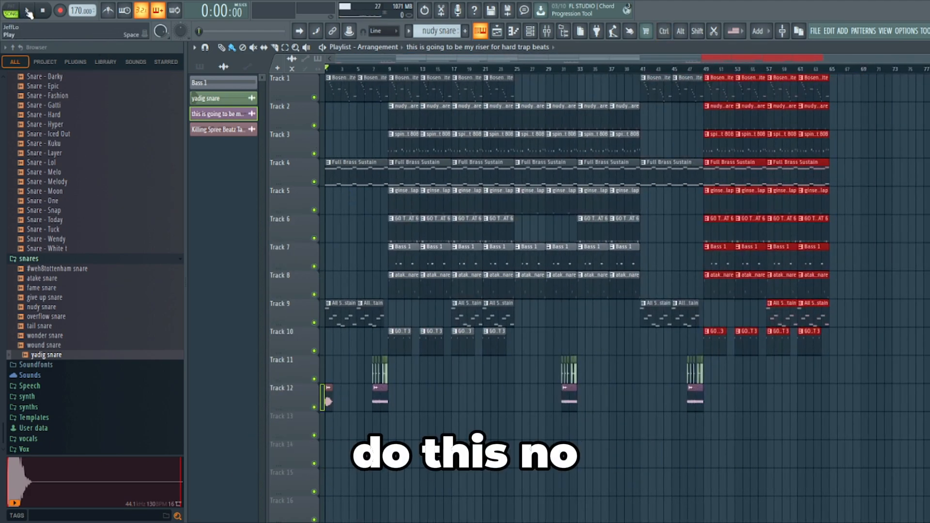
# - Play the full arrangement from the start and follow it through the hook into the section from bar 25
pyautogui.click(29, 12)
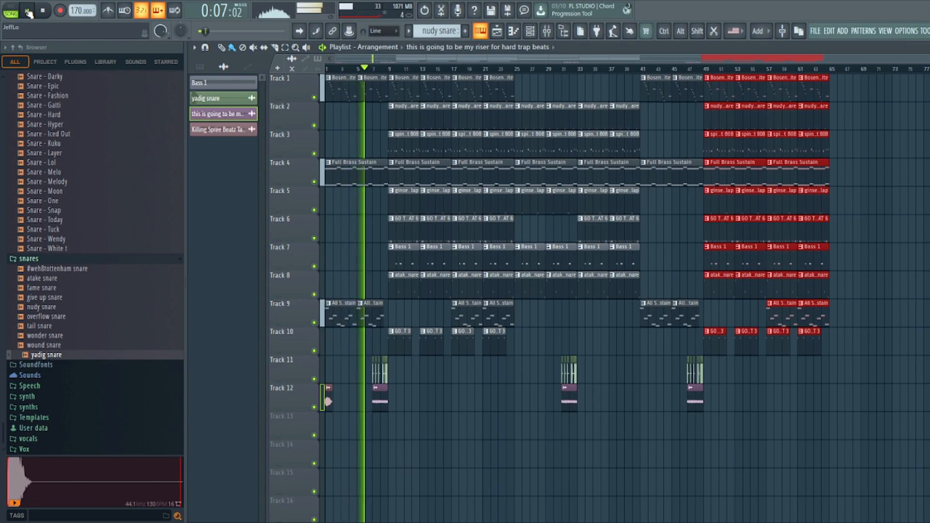
pyautogui.scroll(5, 420, 220)
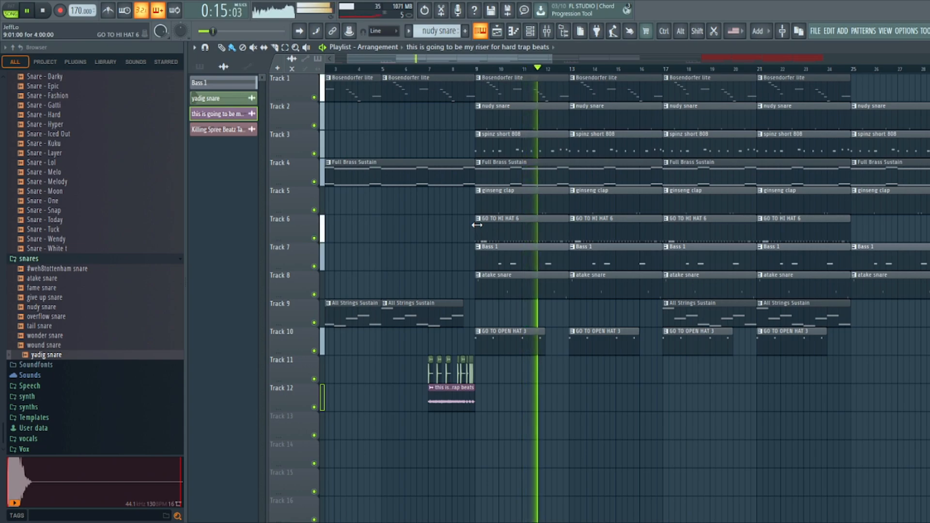
pyautogui.moveTo(508, 58); pyautogui.dragTo(543, 58)
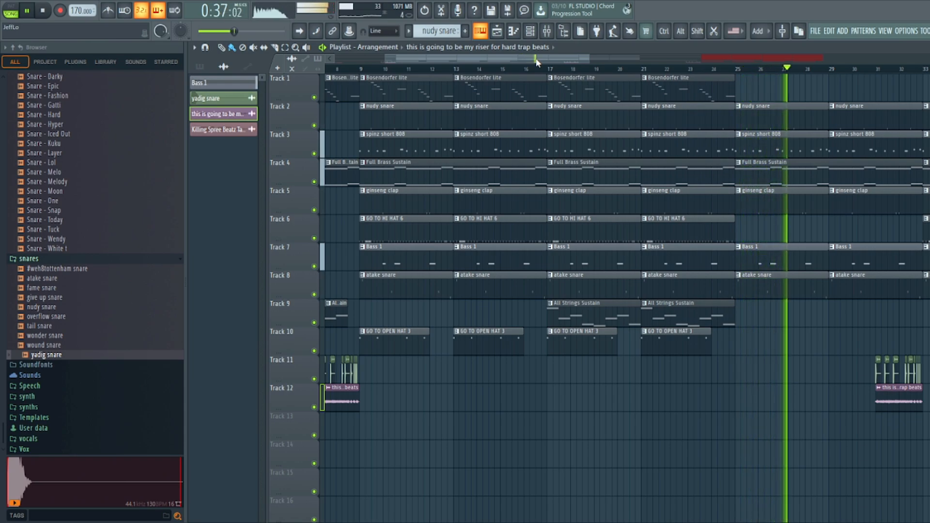
pyautogui.moveTo(537, 62); pyautogui.dragTo(640, 68)
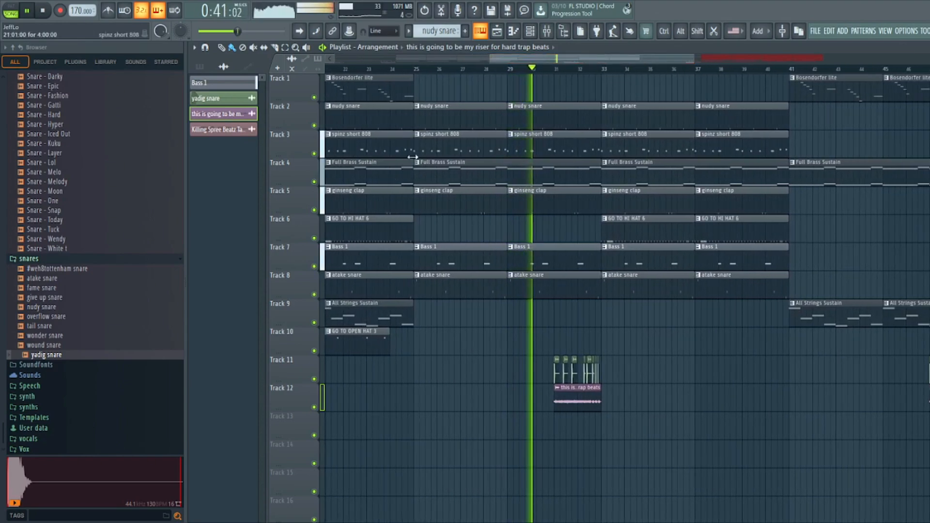
pyautogui.moveTo(573, 57); pyautogui.dragTo(602, 60)
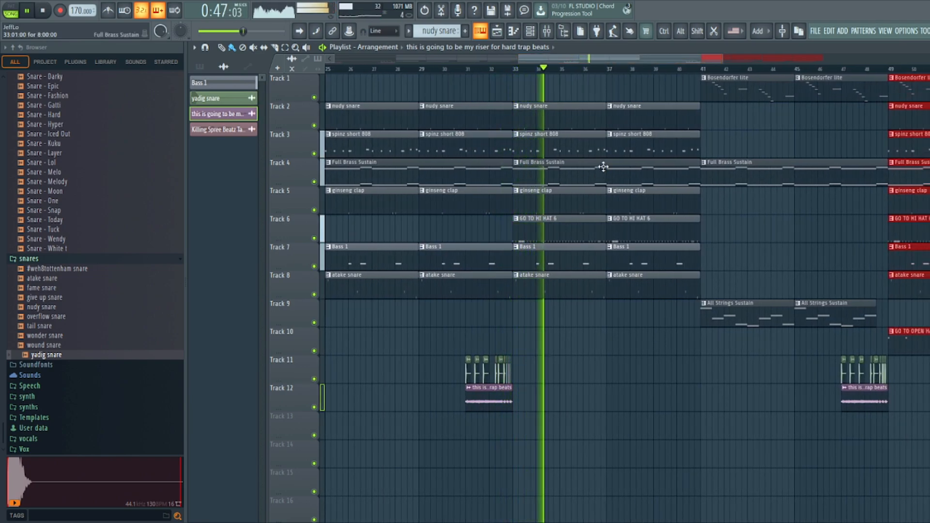
# - Inspect the GO TO HI HAT 6 pattern in the piano roll during playback, then follow the playlist to the song's end
pyautogui.doubleClick(556, 227)
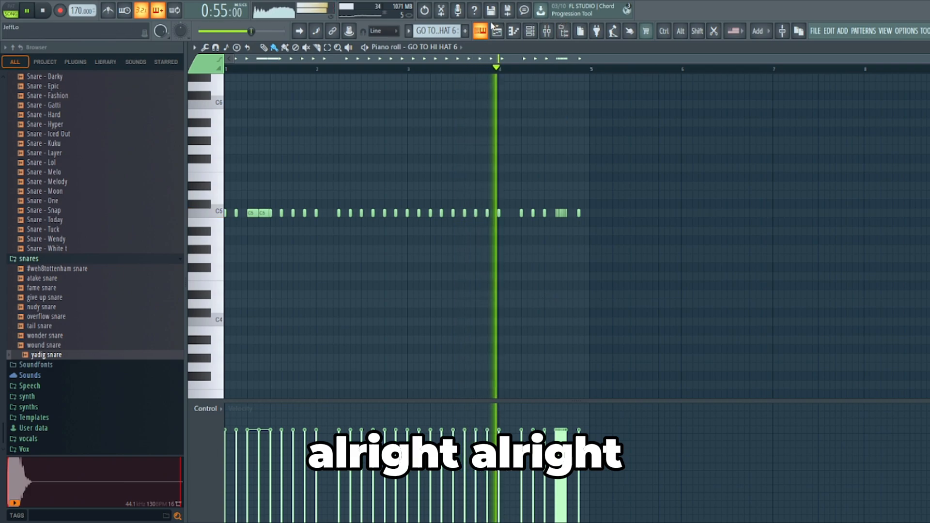
pyautogui.press('F5')
pyautogui.scroll(3, 850, 180)
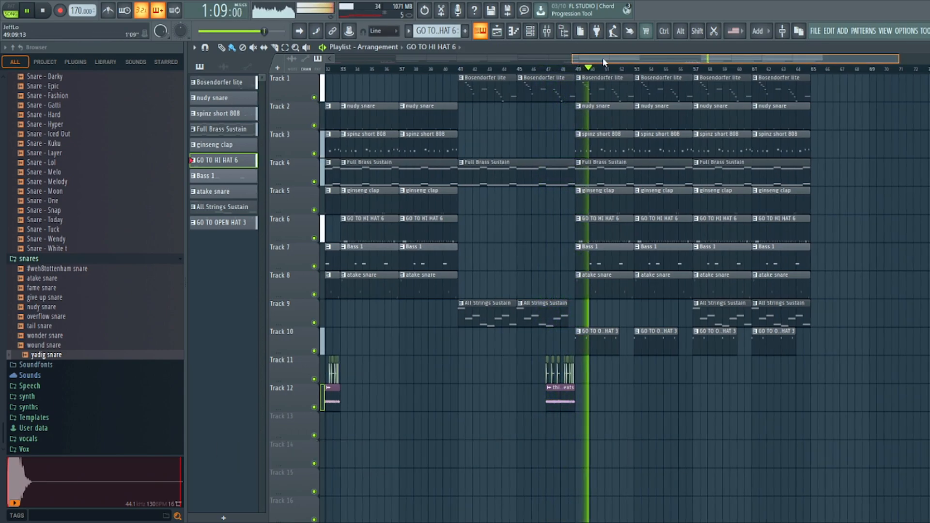
pyautogui.moveTo(602, 58); pyautogui.dragTo(612, 62)
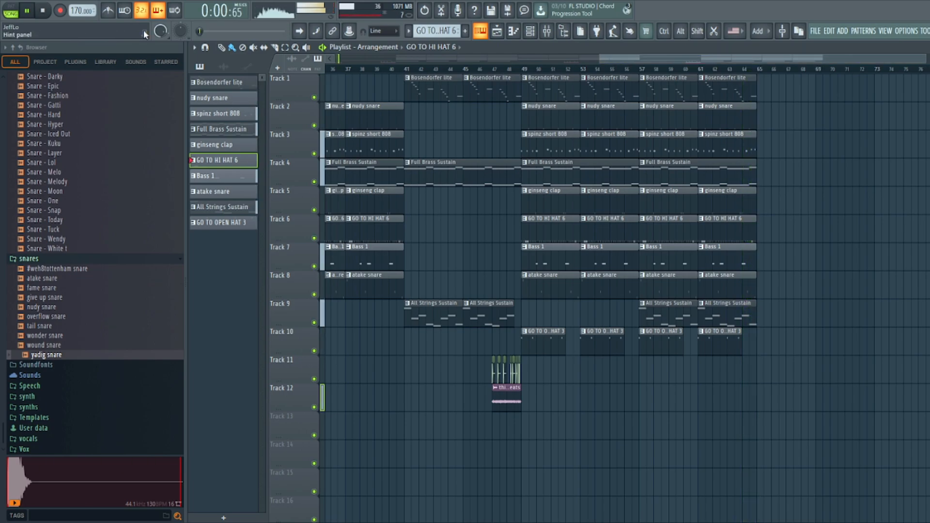
# - Stop playback, show the whole arrangement and open the mixer on the Master track
pyautogui.press('space')
pyautogui.scroll(-4, 527, 380)
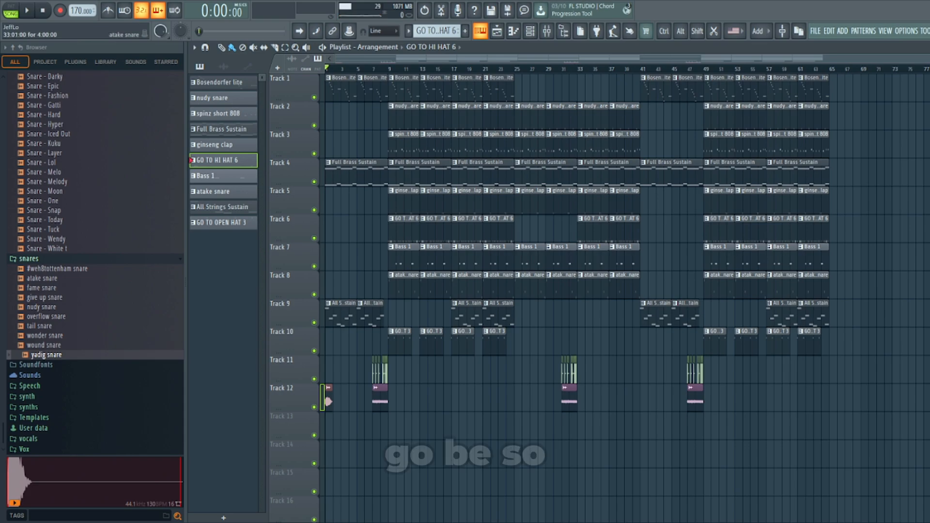
pyautogui.click(547, 32)
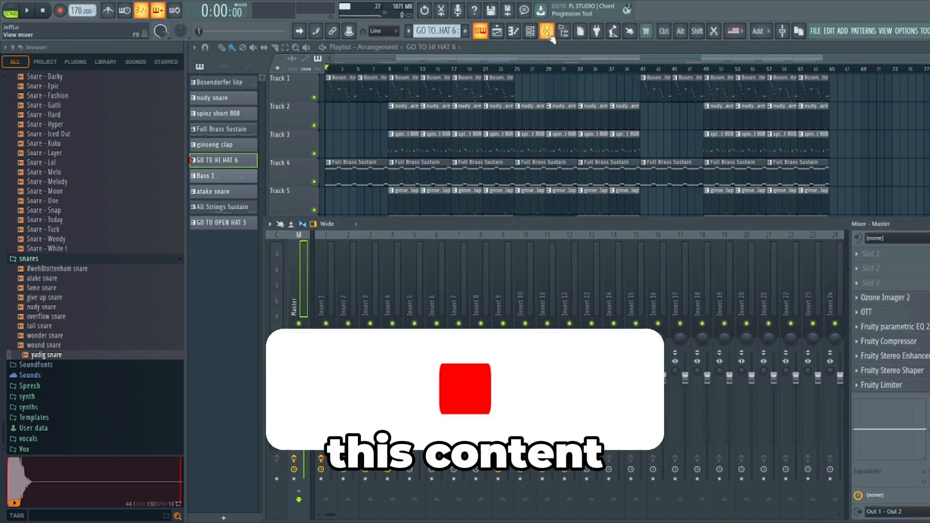